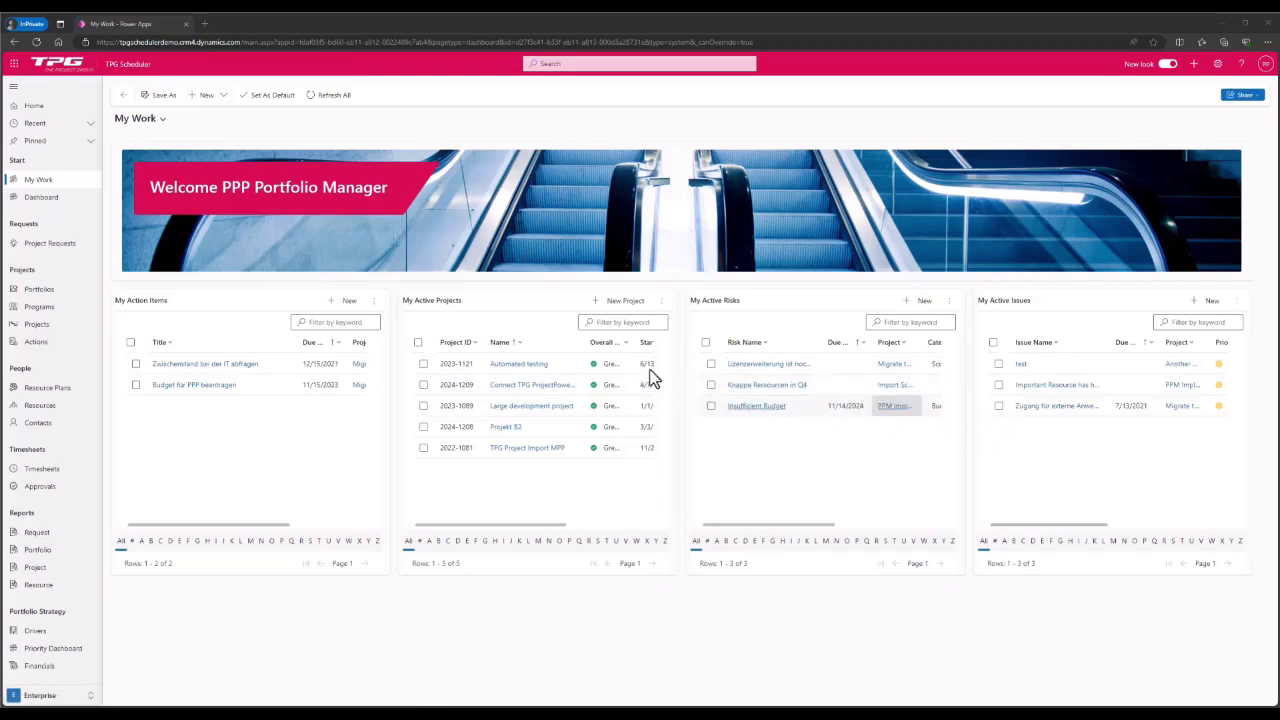
Sort the active projects by owner in descending order and open the PPM Implementation Project's financials
left_click(50, 330)
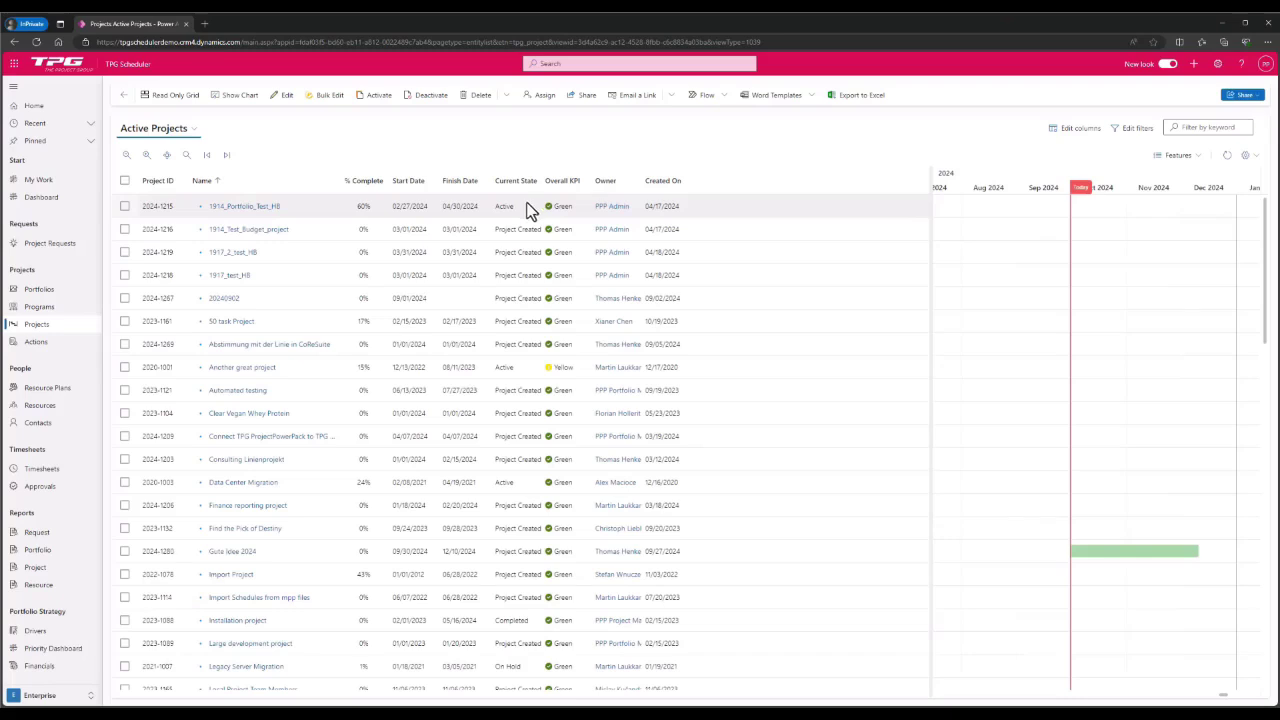
left_click(615, 186)
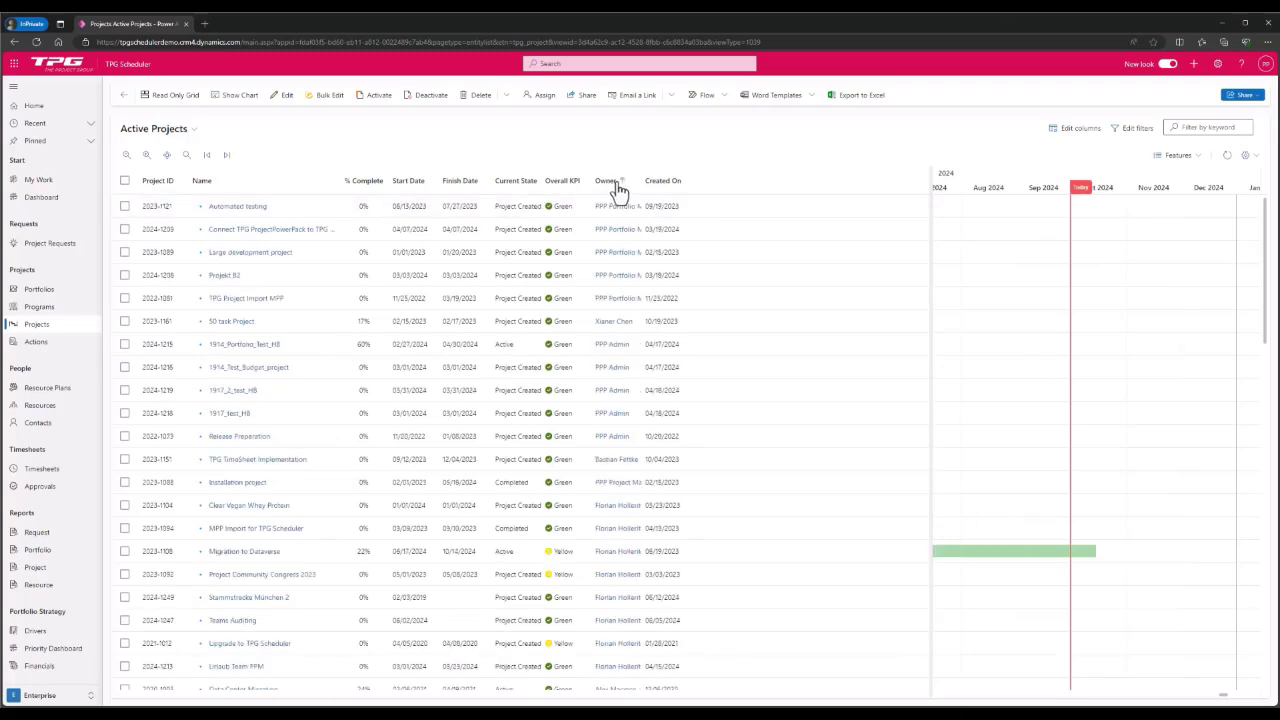
left_click(620, 186)
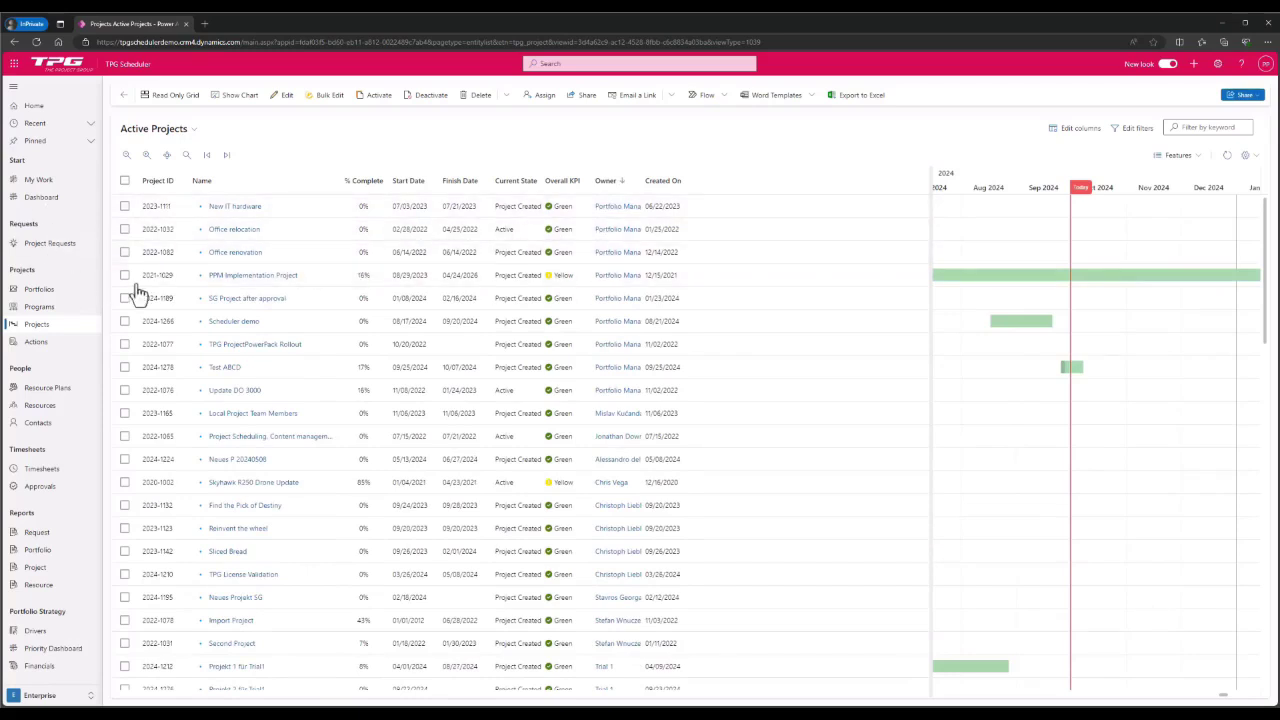
left_click(241, 280)
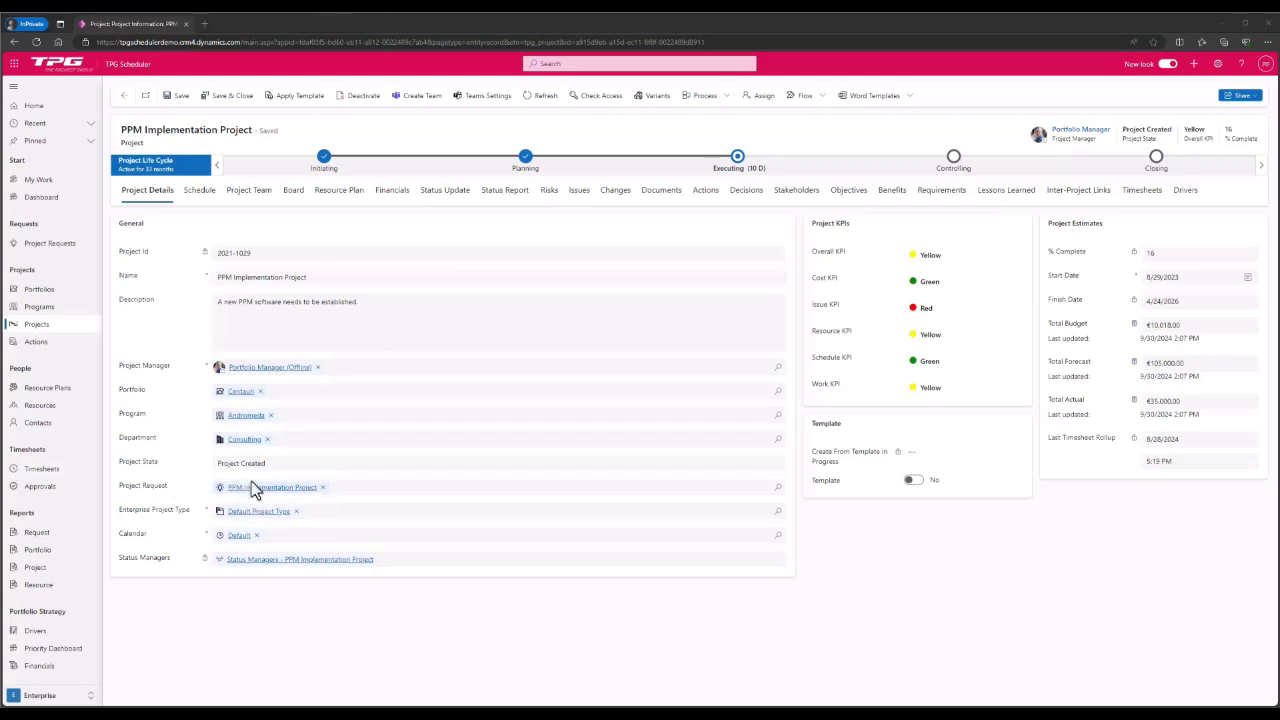
left_click(392, 195)
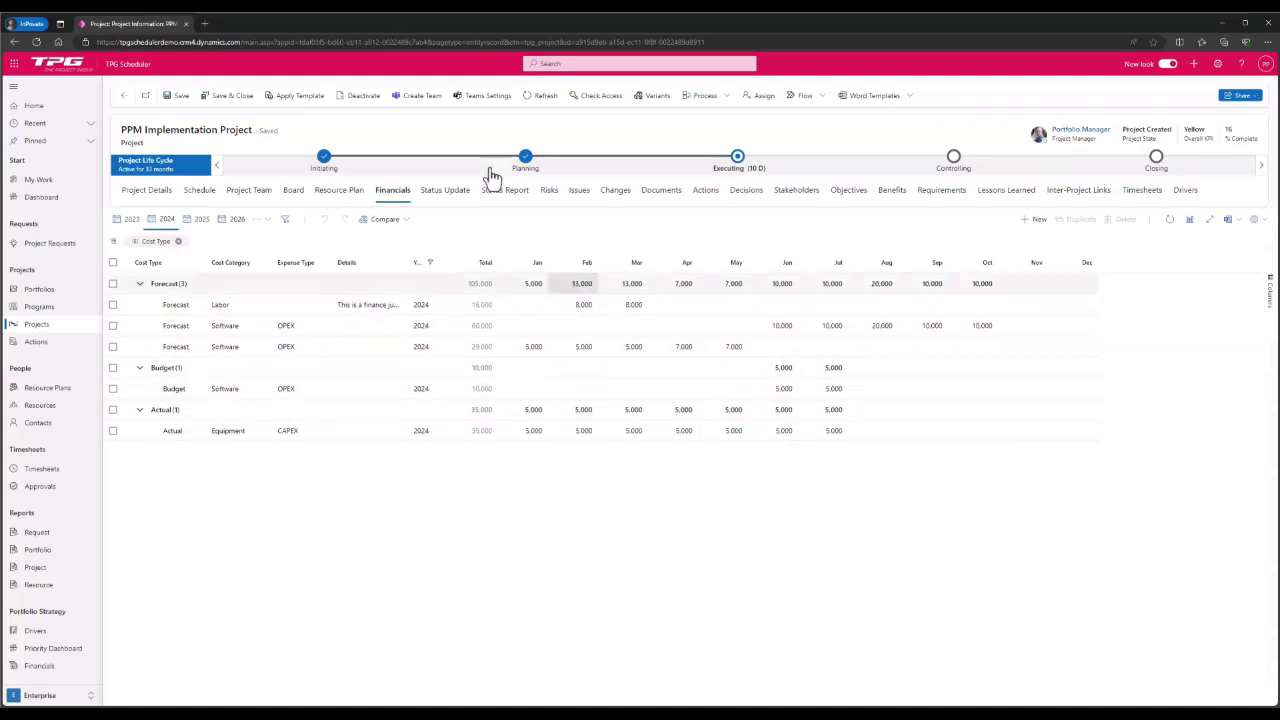
Create a new project variant named Demo for the PPM Implementation Project
left_click(652, 95)
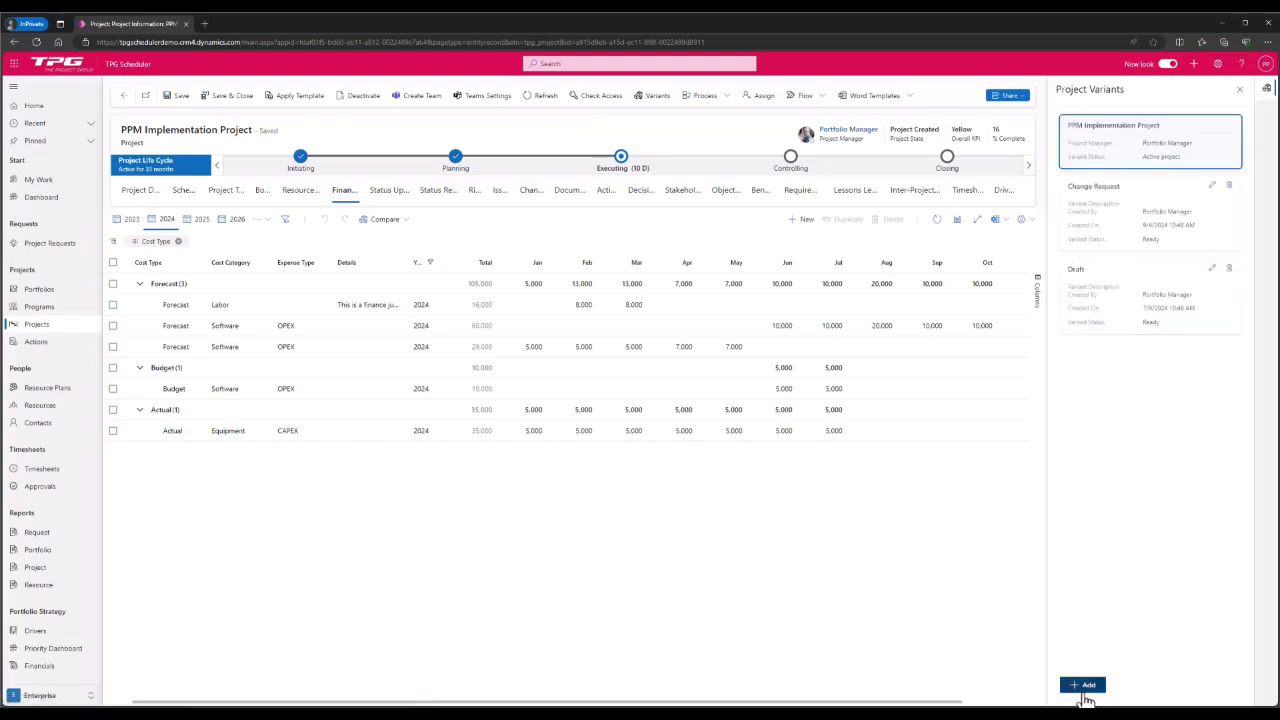
left_click(1086, 690)
left_click(1117, 140)
type("D")
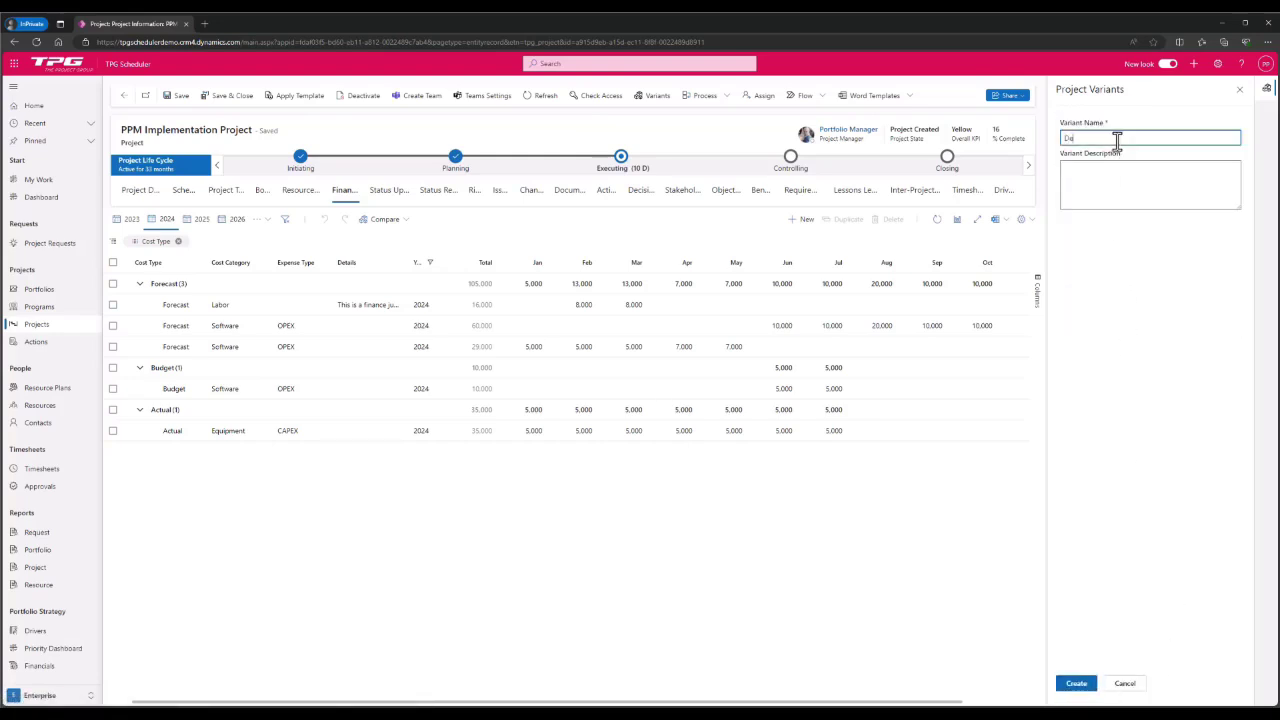
type("emo")
left_click(1075, 684)
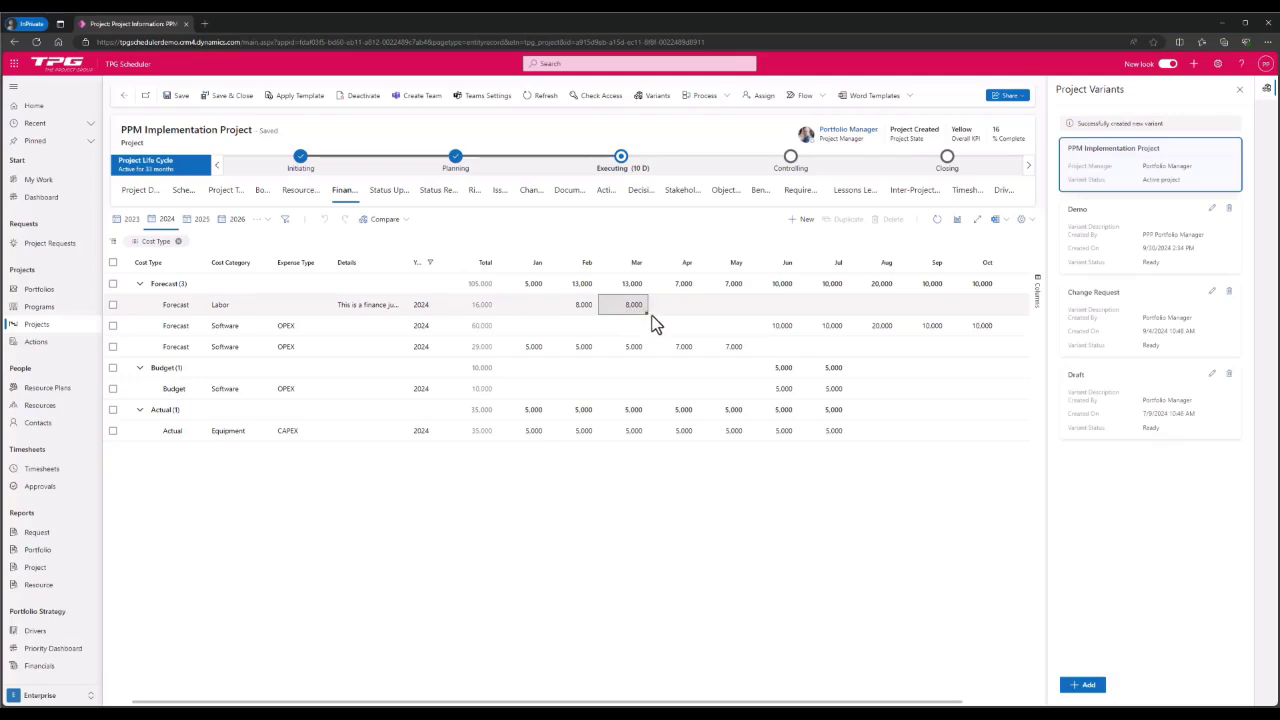
Copy the 8,000 March value of the Labor forecast into April and close the project variants
left_click_drag(652, 318, 686, 326)
left_click(1238, 91)
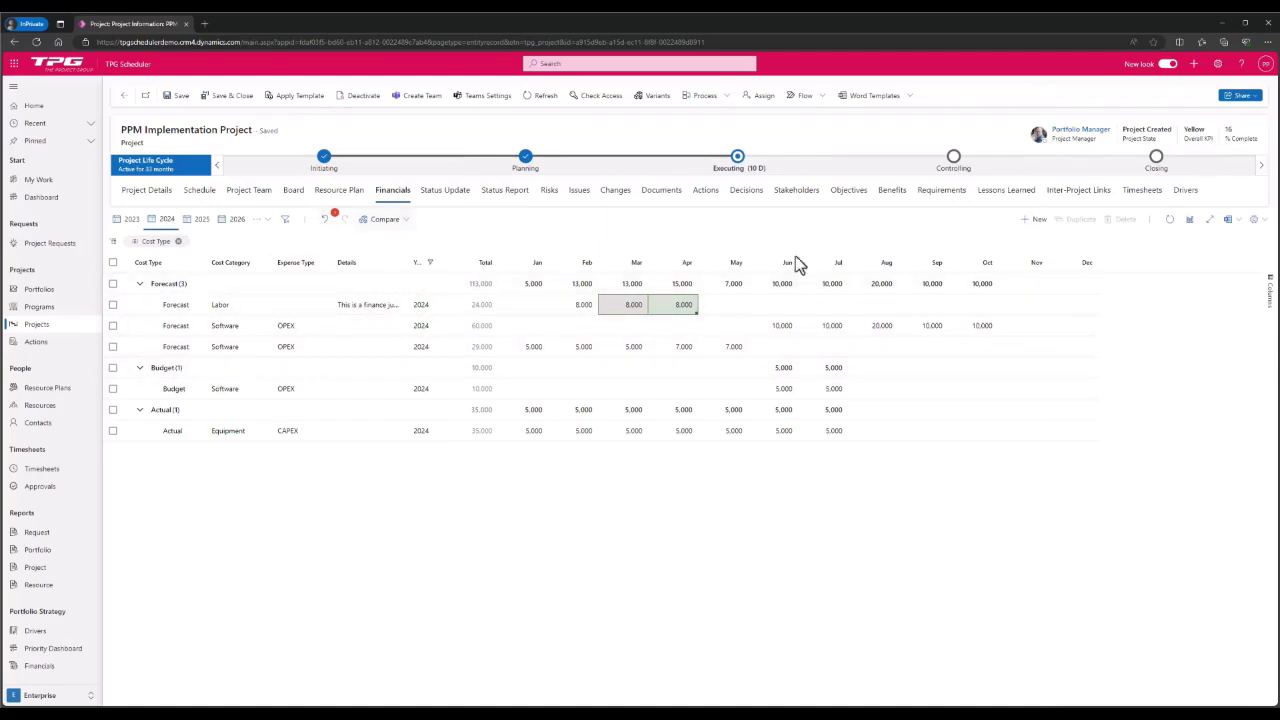
Add a 2024 cost row with cost type Forecast and cost category Equipment
left_click(1032, 220)
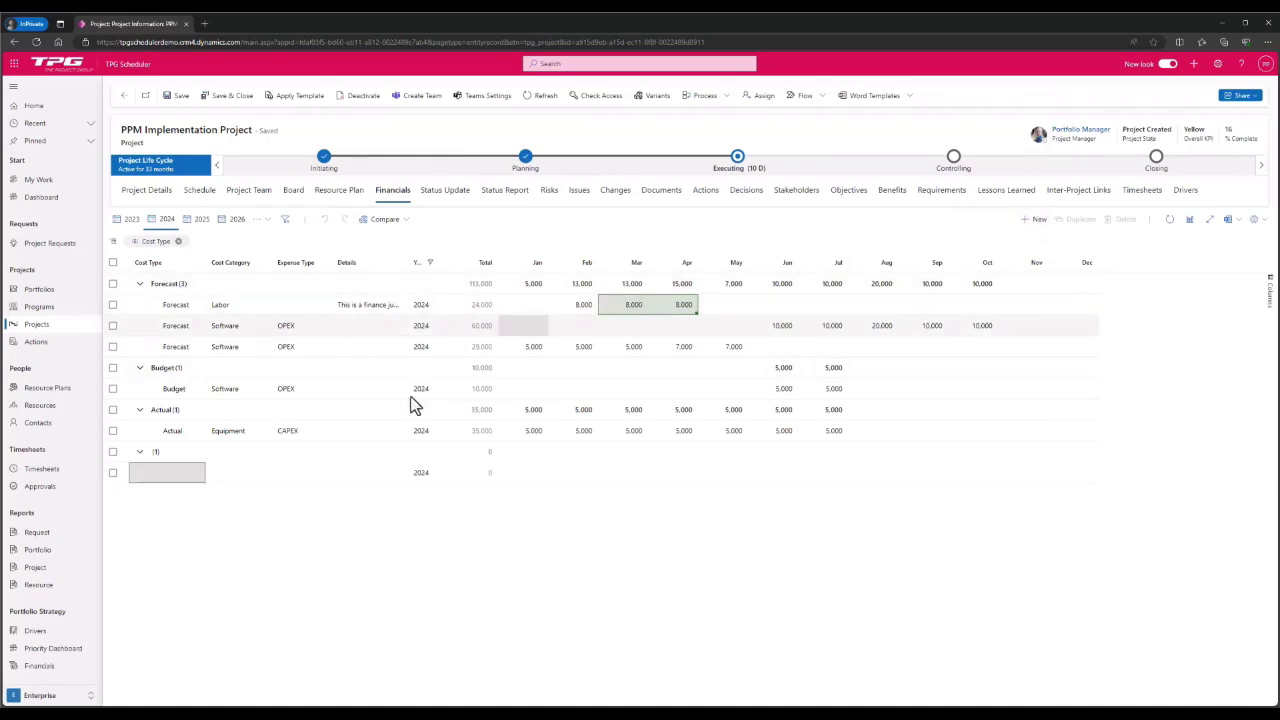
left_click(171, 479)
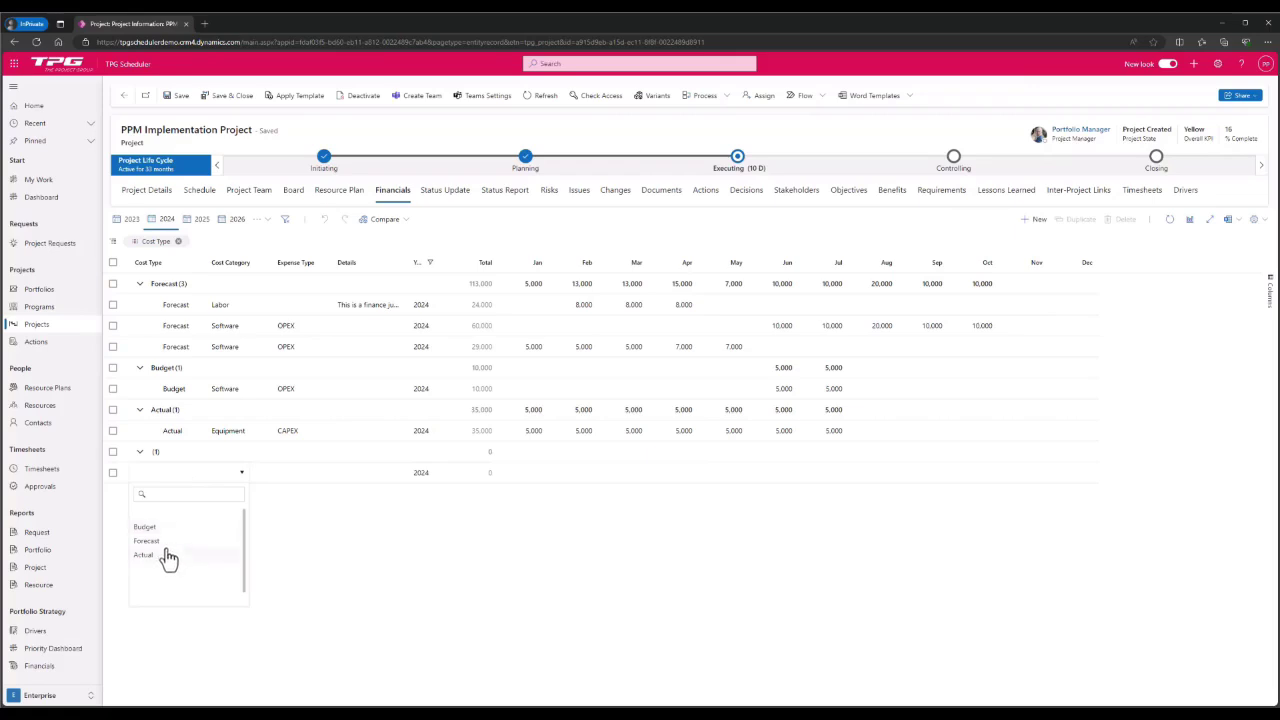
left_click(170, 545)
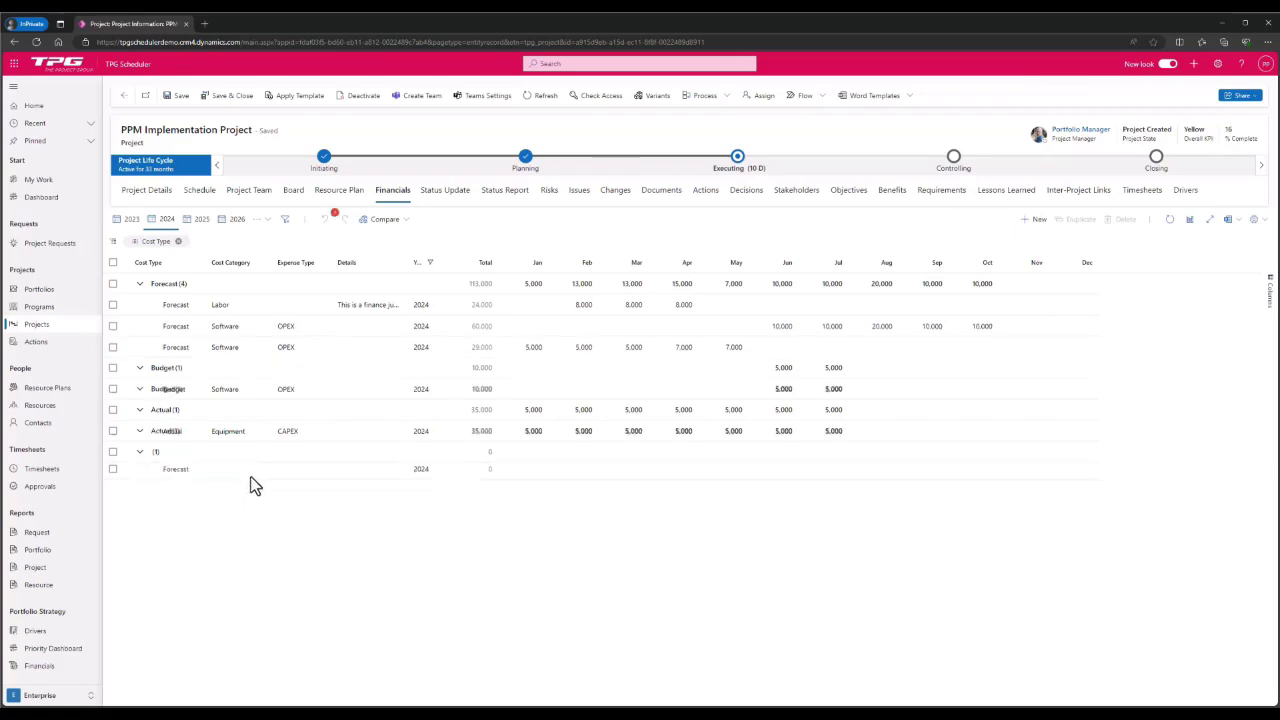
left_click(238, 330)
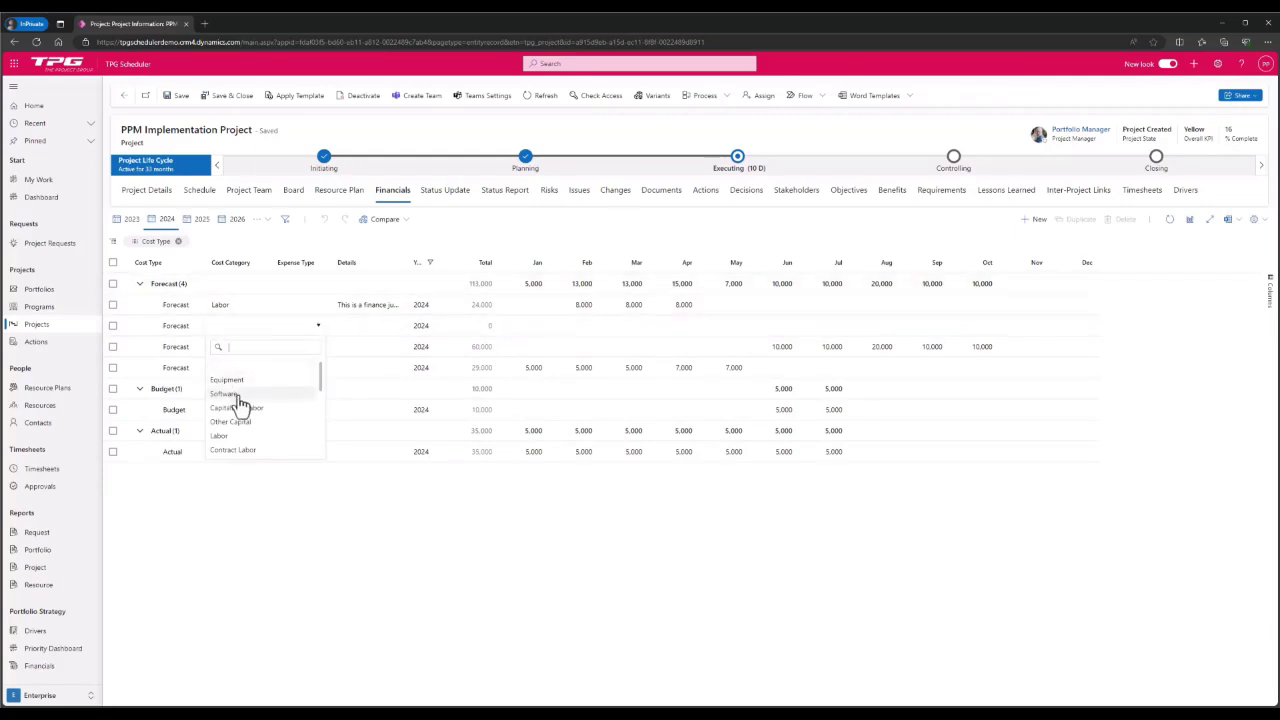
left_click(238, 396)
left_click(245, 327)
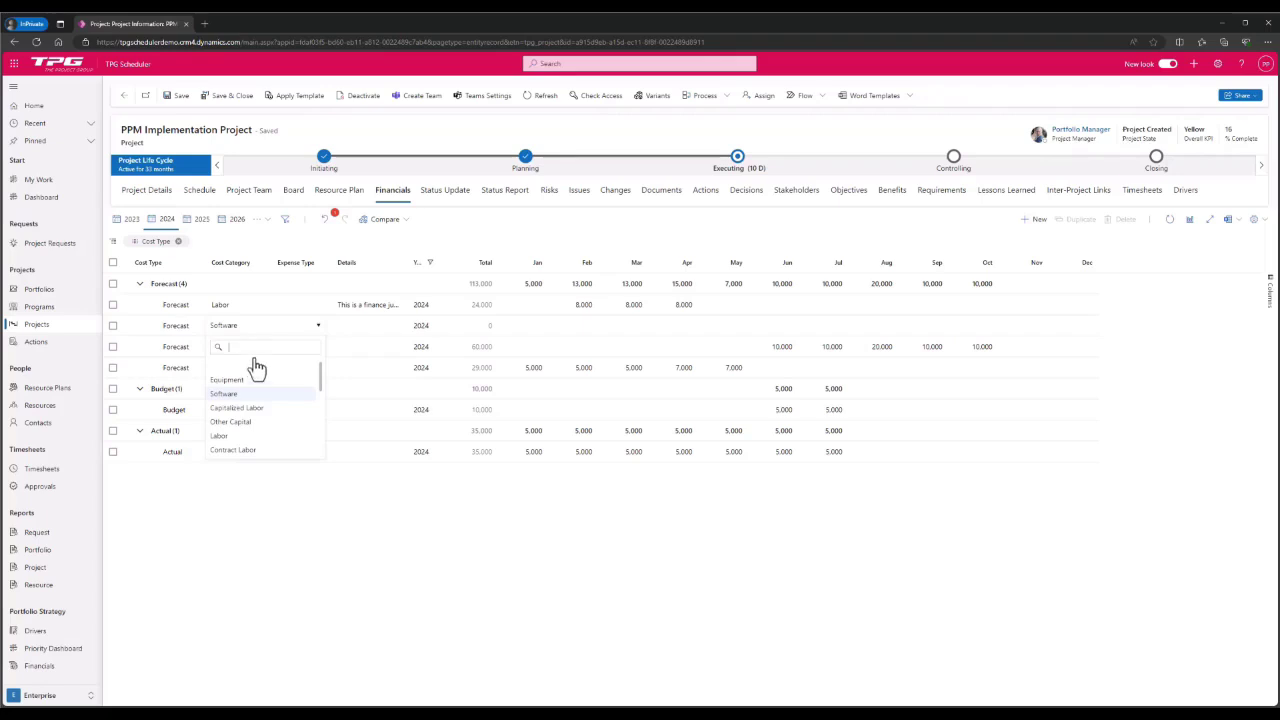
left_click(245, 381)
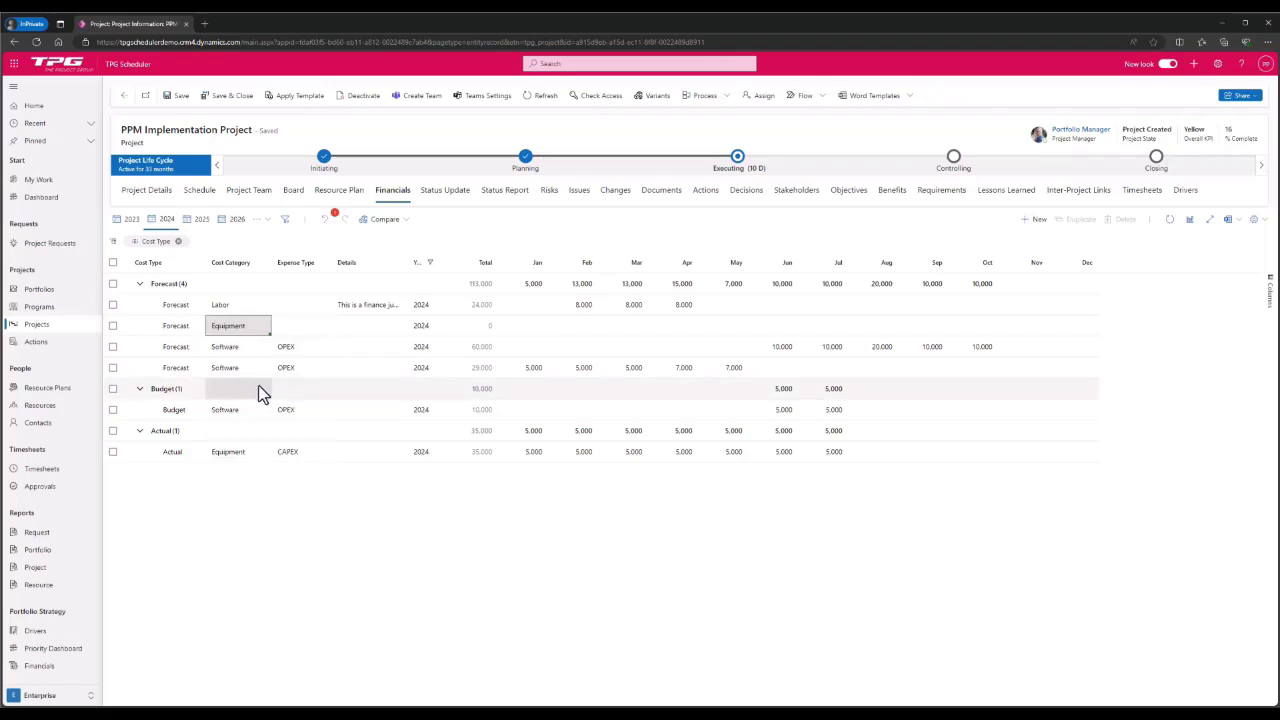
Set the new Equipment forecast row's expense type to CAPEX and its details to "Demo"
left_click(308, 322)
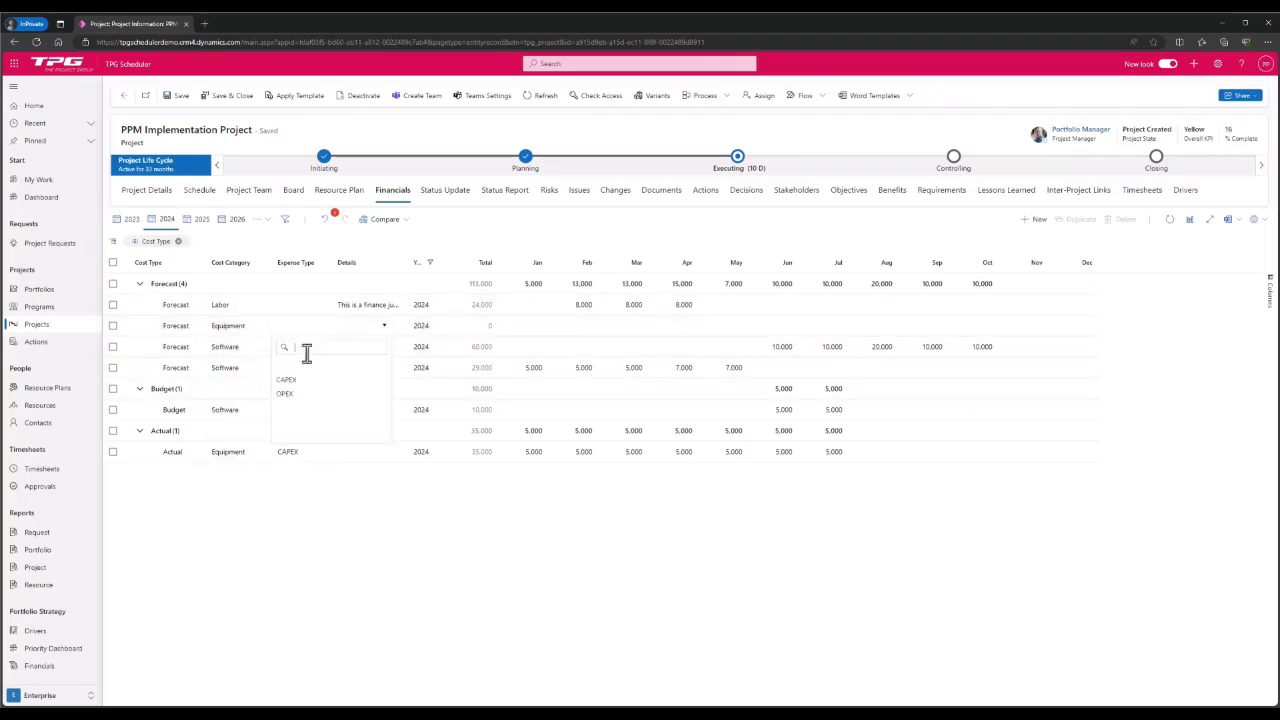
left_click(296, 380)
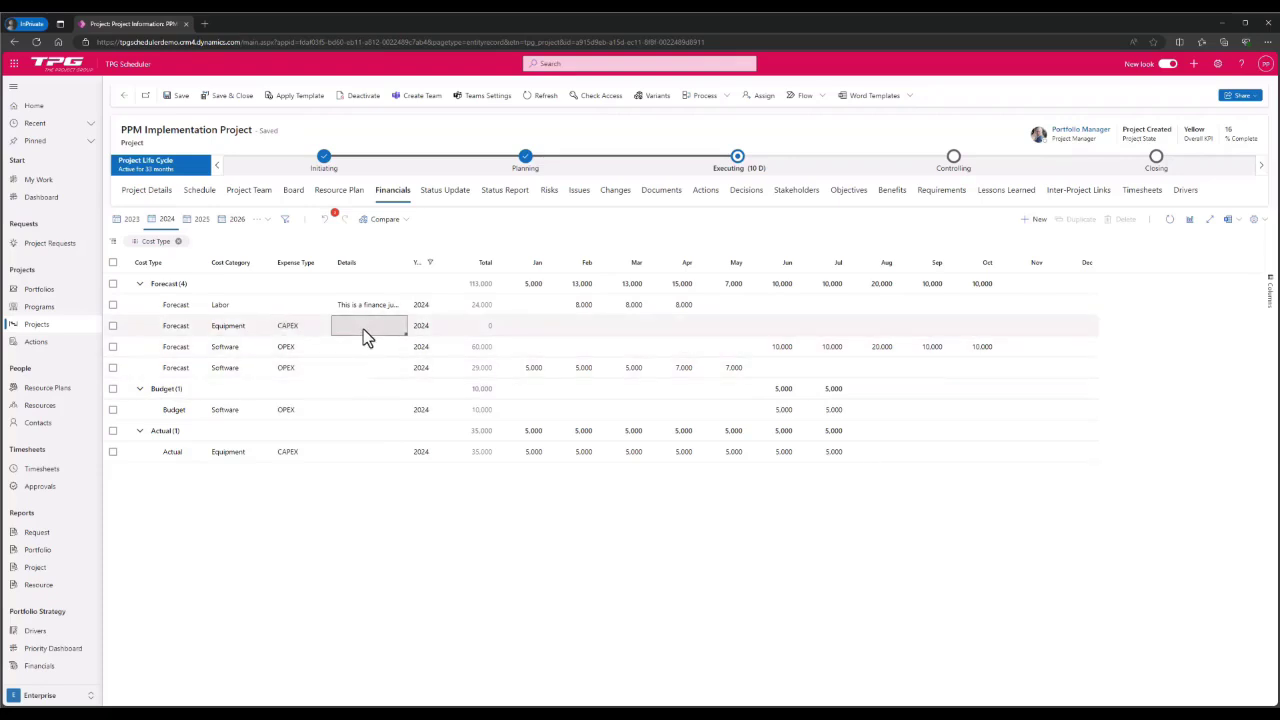
type("e")
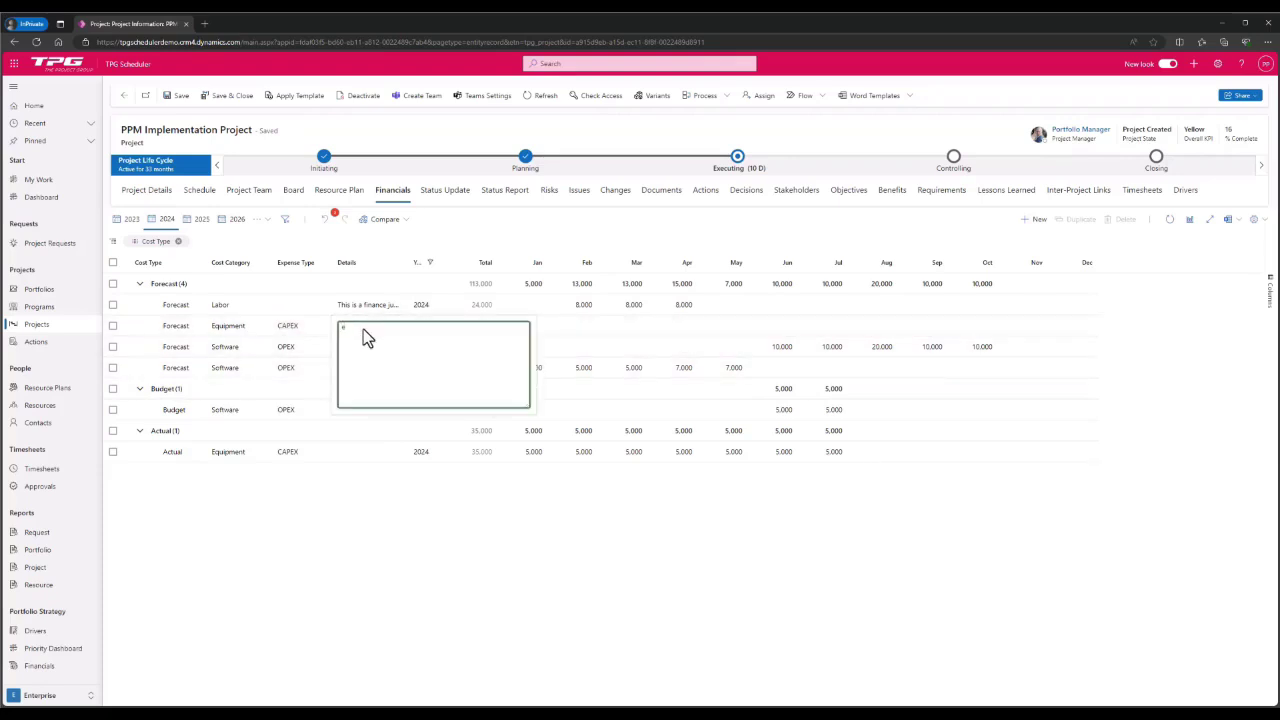
type("mo")
left_click(400, 470)
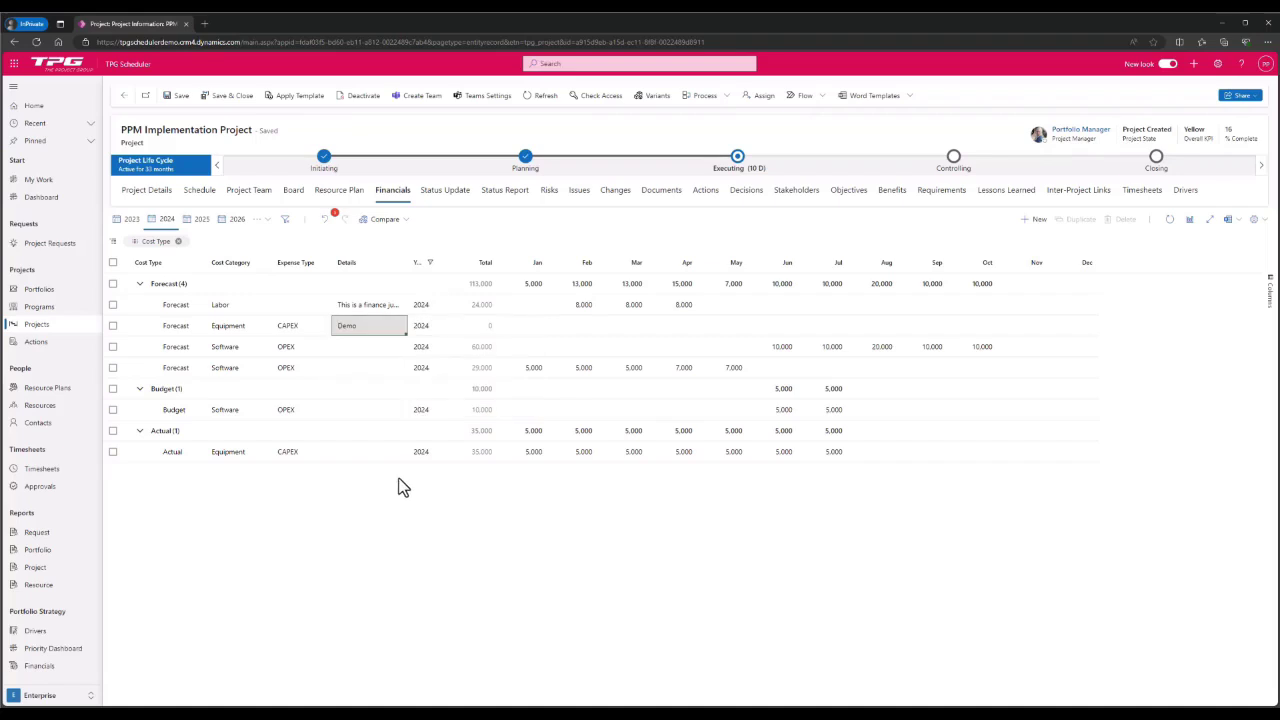
Enter 1 for January in the Equipment forecast row and fill the value through December
left_click(512, 330)
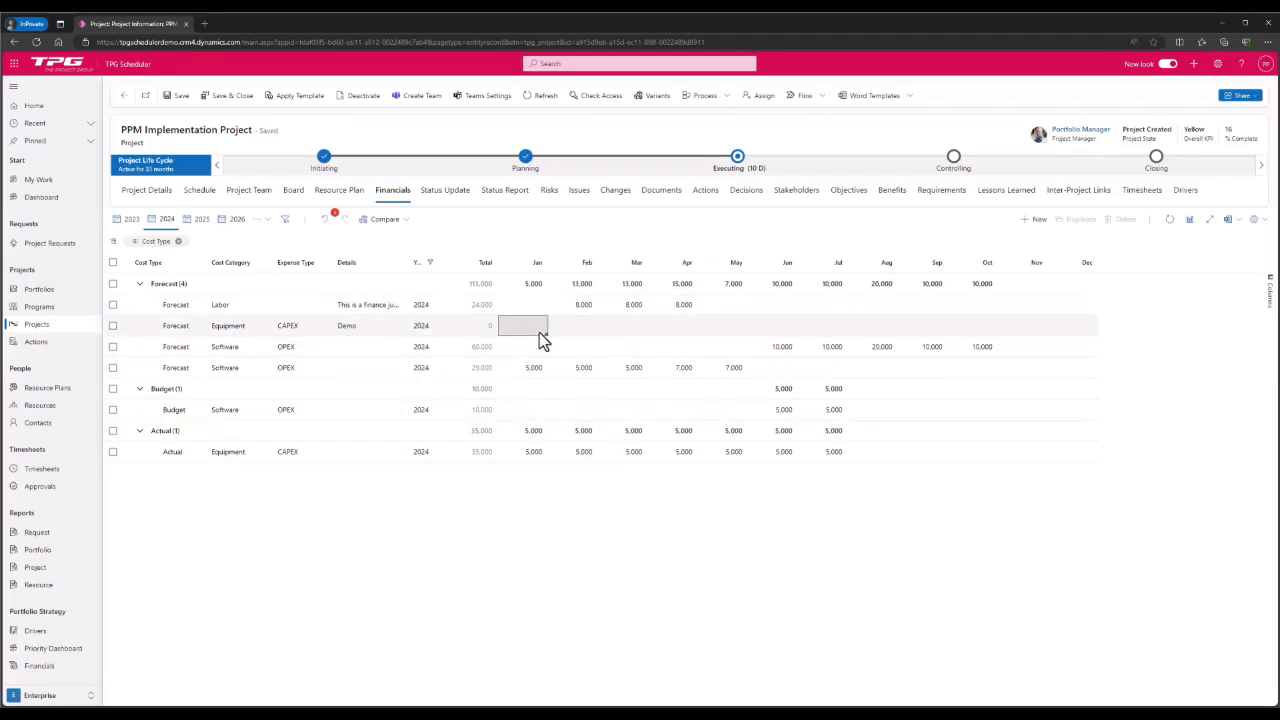
type("1")
key("Return")
left_click_drag(547, 334, 1077, 326)
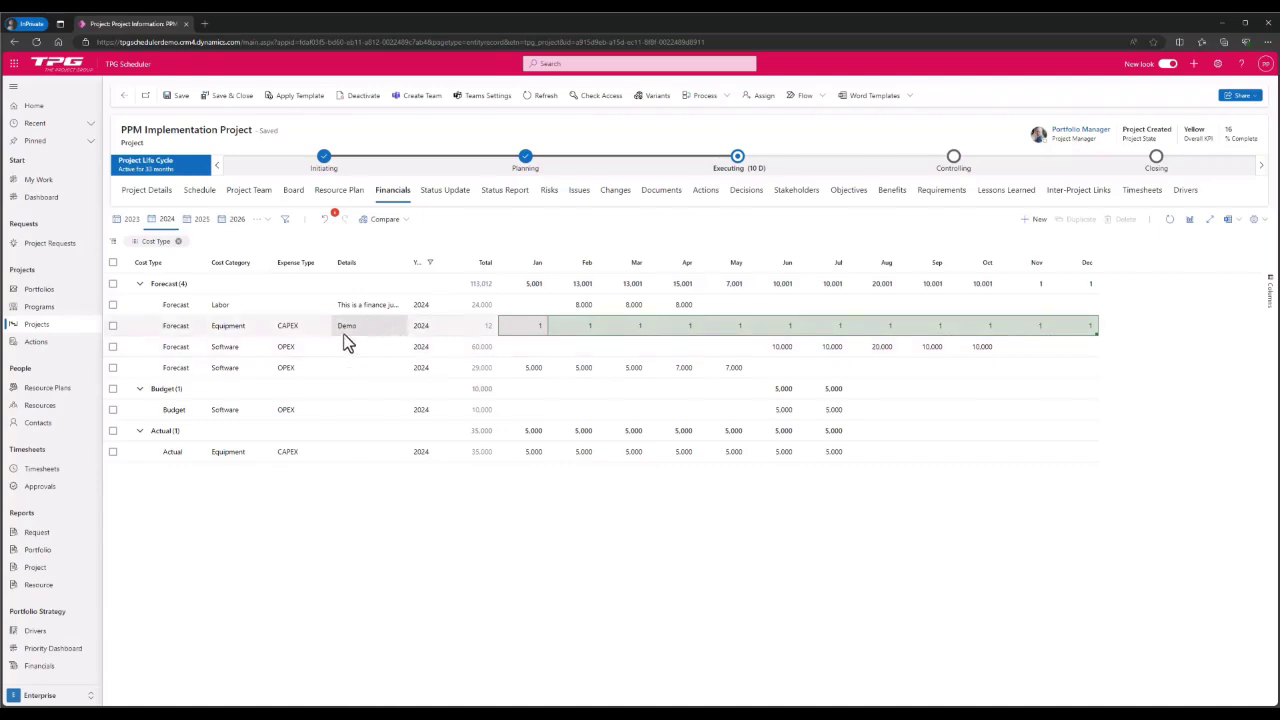
Duplicate the Equipment forecast row and set the copy's year to 2025
left_click(112, 326)
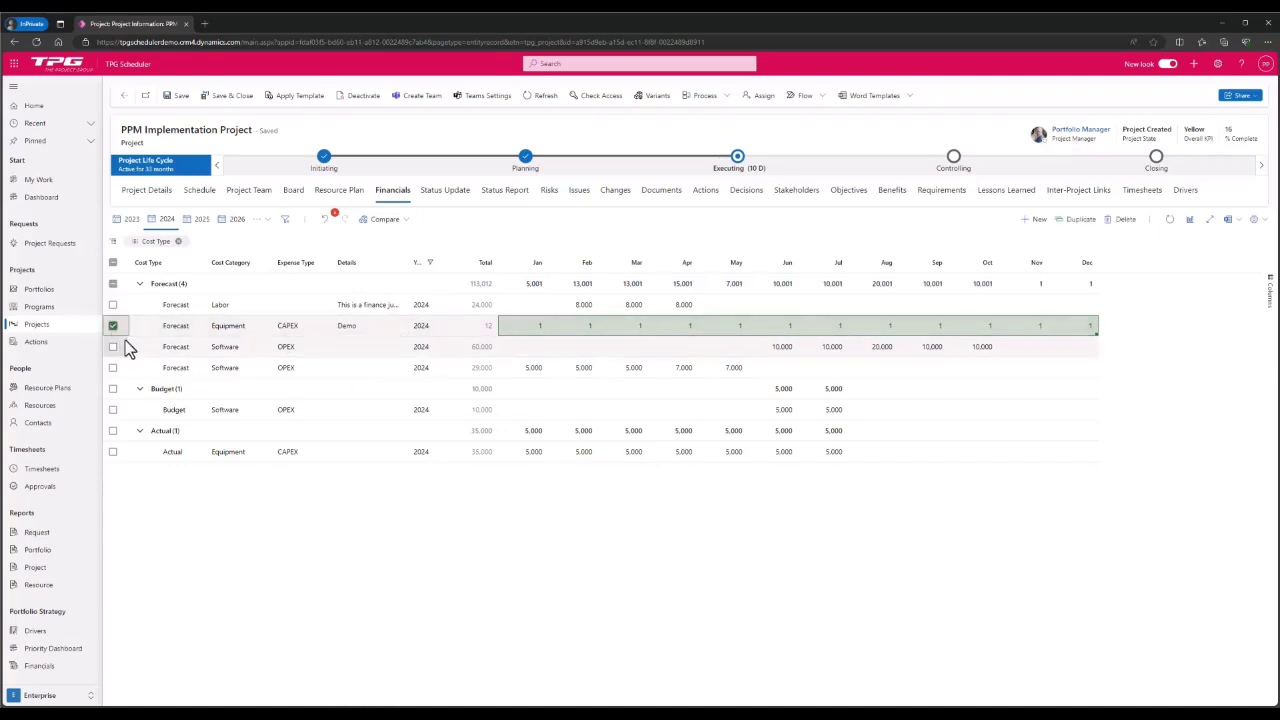
left_click(1069, 226)
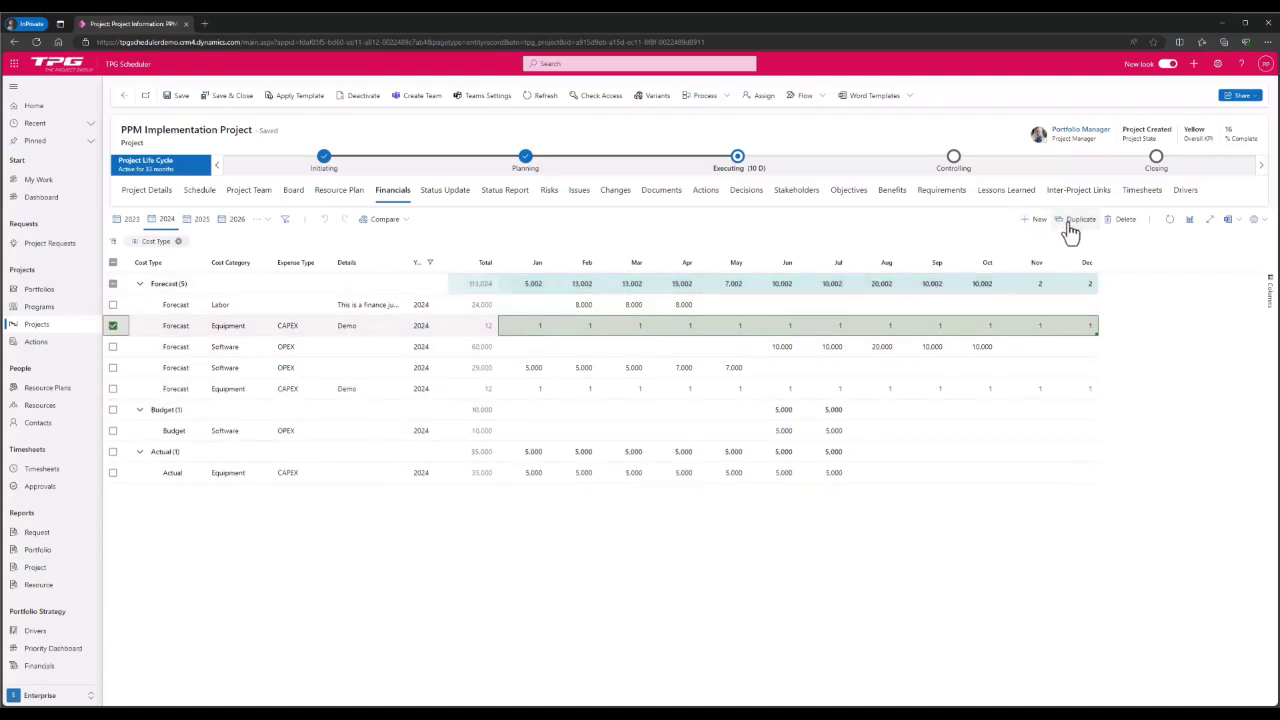
left_click(427, 393)
scroll(445, 465, "down", 3)
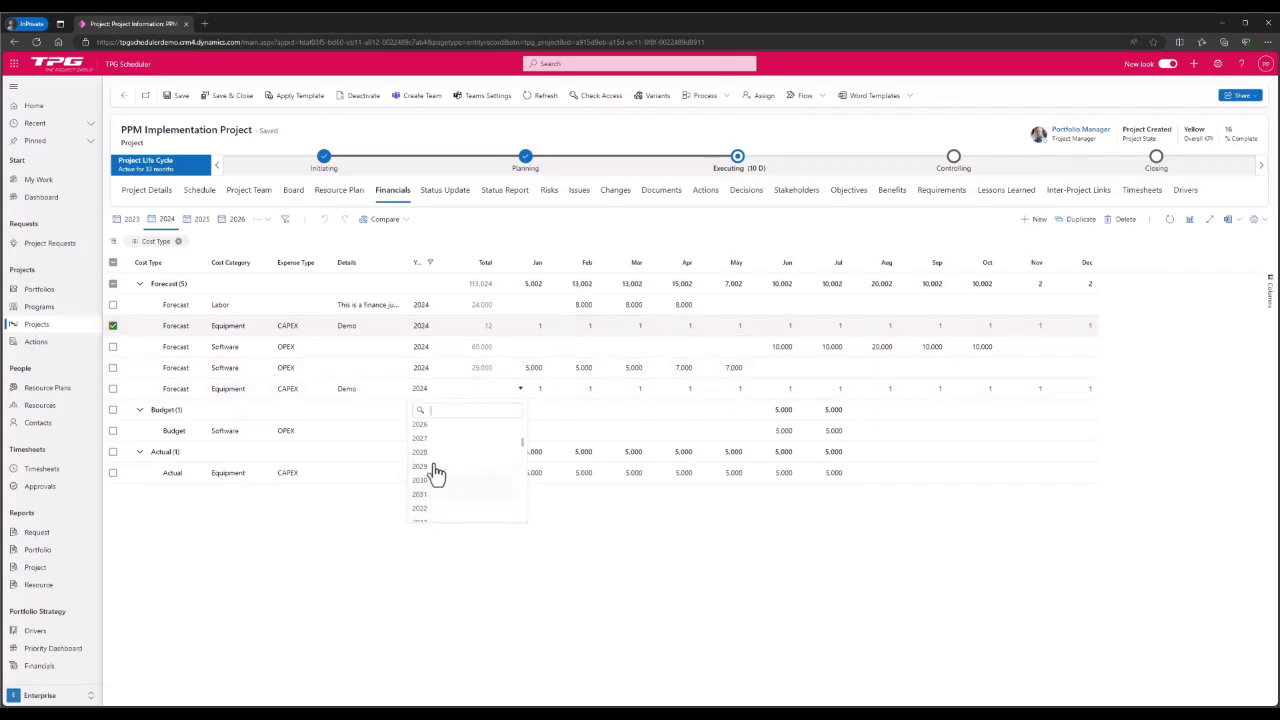
scroll(520, 441, "up", 1)
left_click(479, 437)
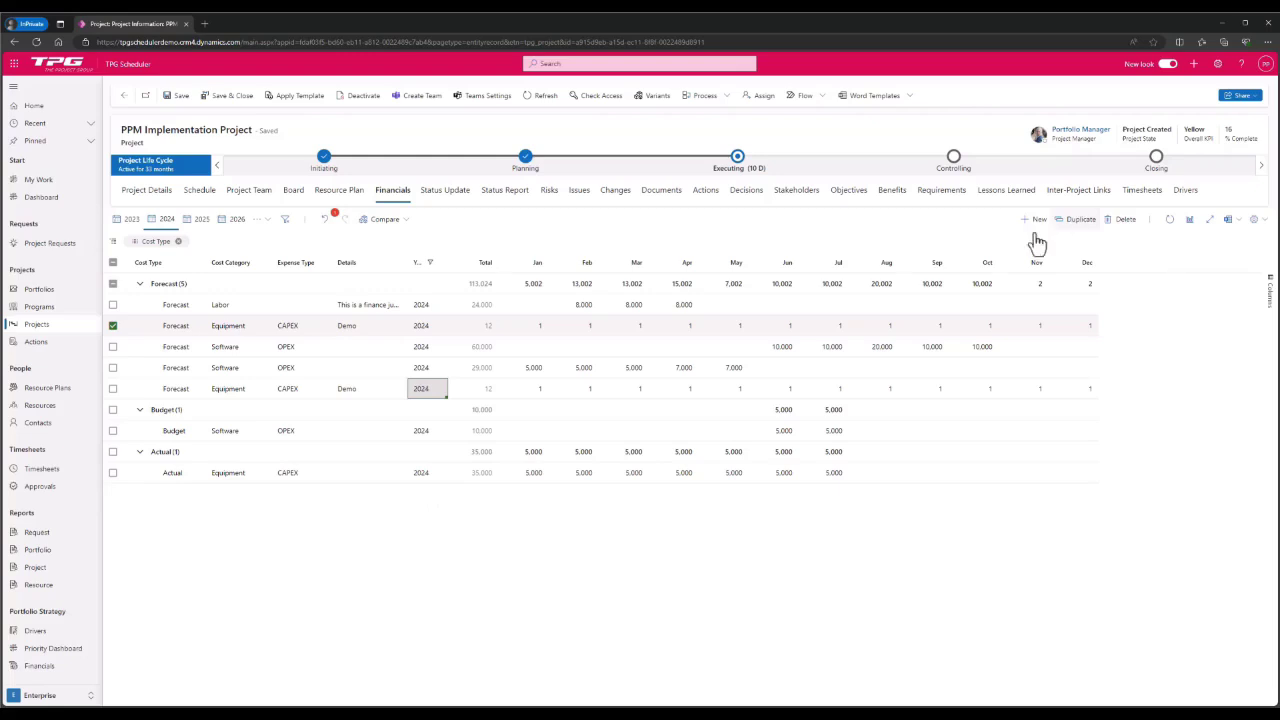
Set the year of the second Equipment forecast copy to 2026 and refresh the financials grid
left_click(437, 398)
scroll(446, 480, "down", 2)
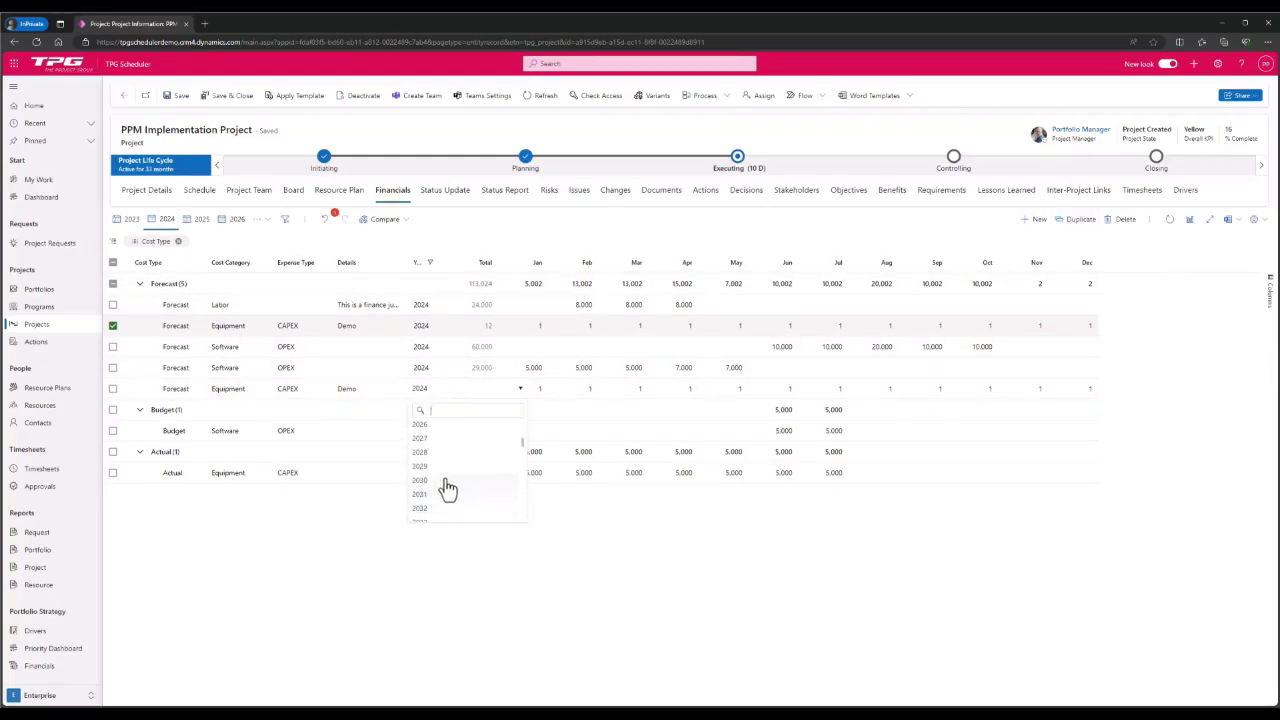
left_click(441, 425)
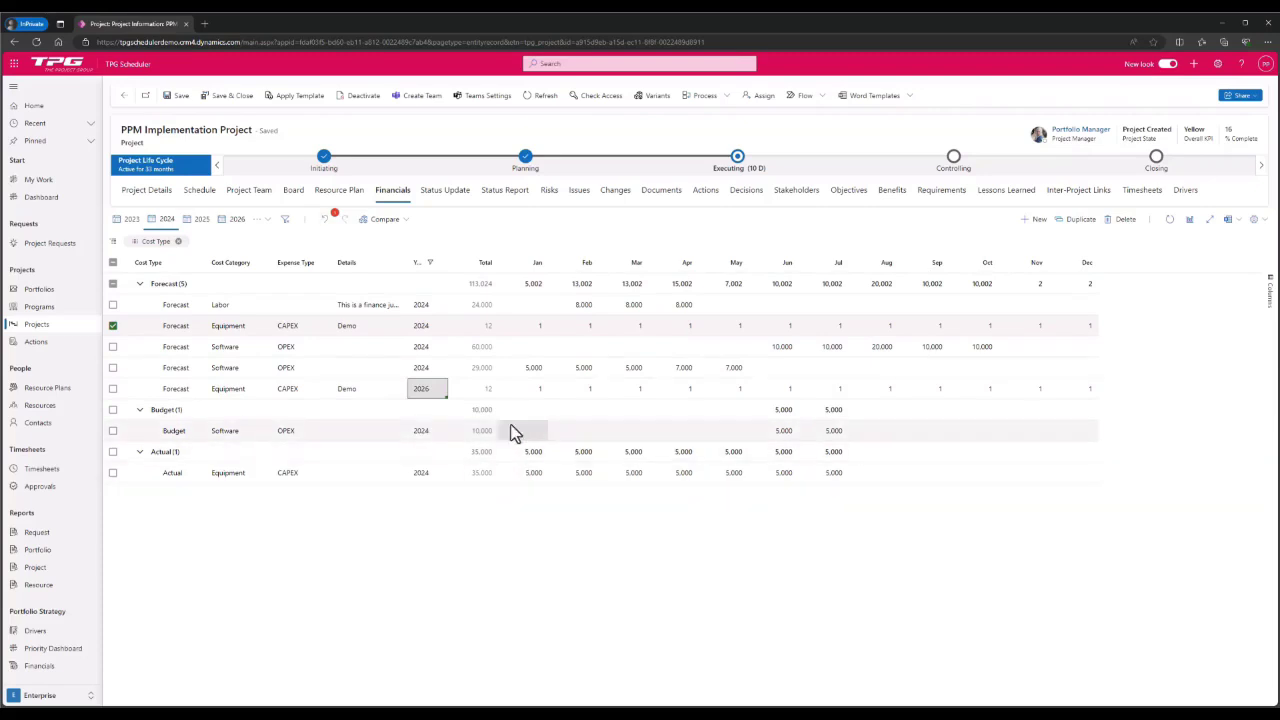
left_click(1171, 222)
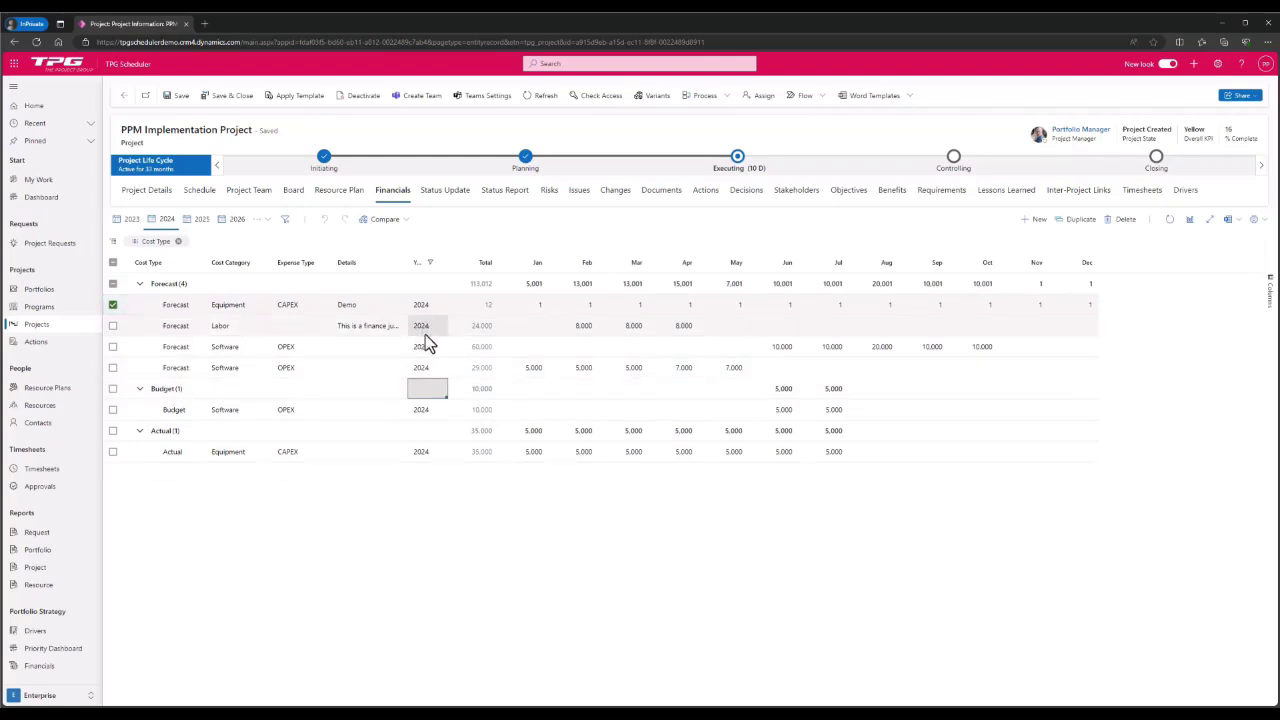
Review the 2025 and 2026 financials and clear the year filter to show all years
left_click(199, 221)
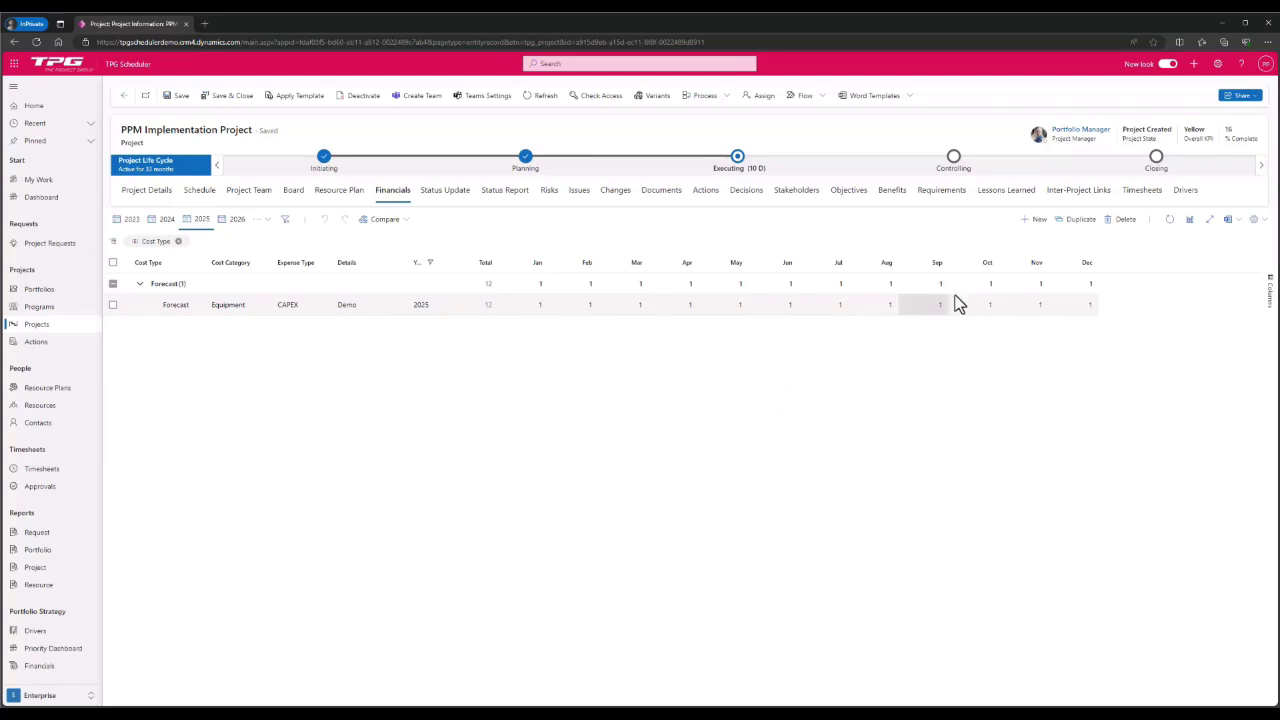
left_click(236, 220)
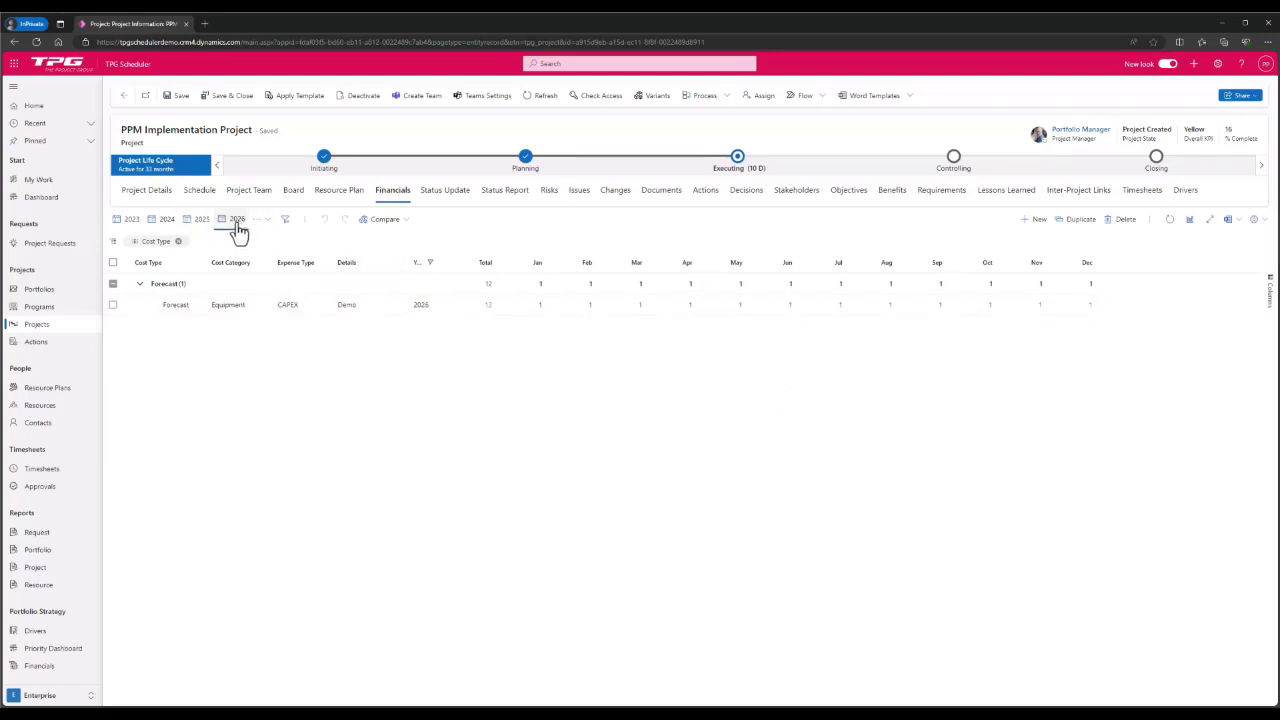
left_click(287, 222)
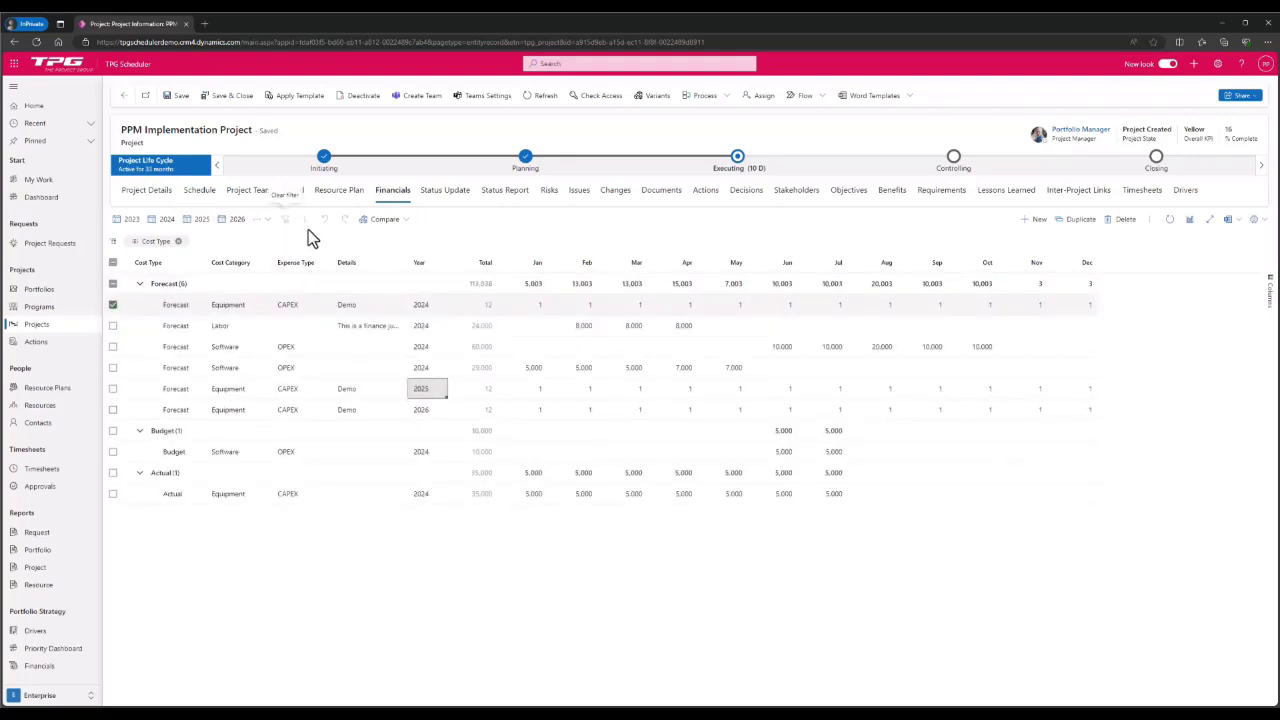
Group the financials by Expense Type instead of Cost Type
left_click(290, 312)
left_click_drag(290, 262, 225, 242)
left_click(178, 241)
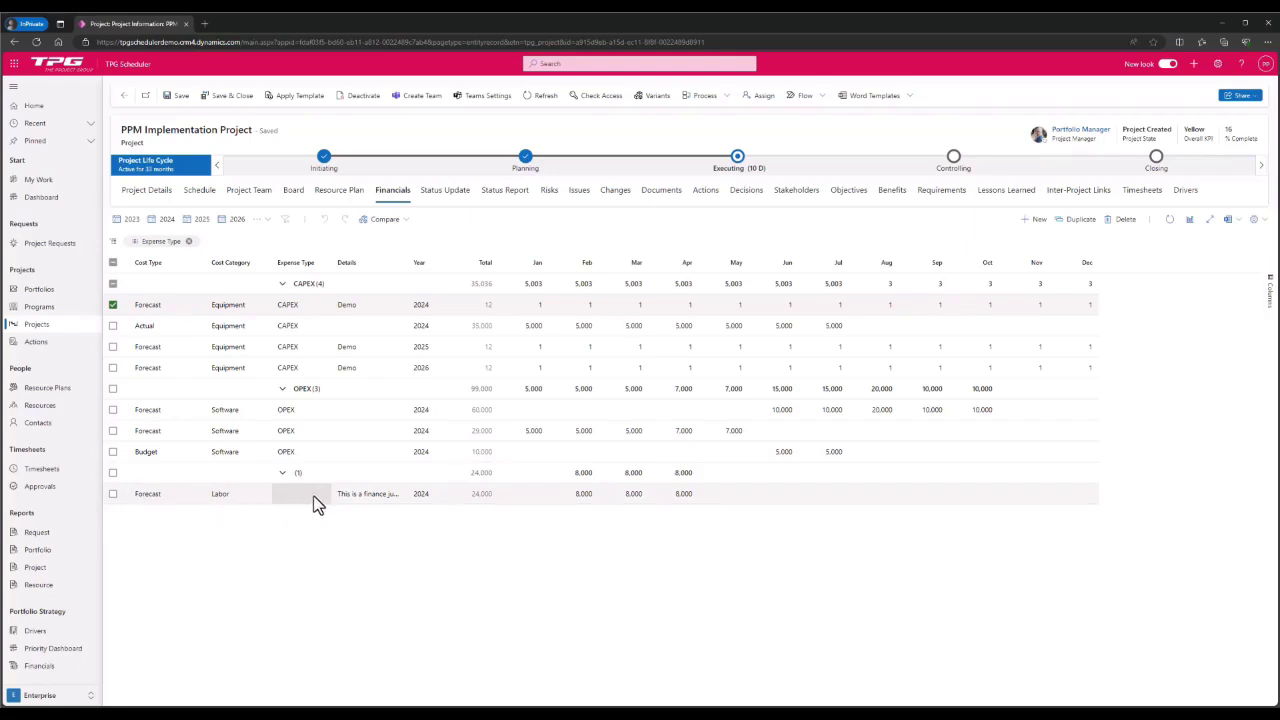
Compare the project's financials with those of the Demo variant
left_click(397, 220)
left_click(365, 240)
left_click(405, 221)
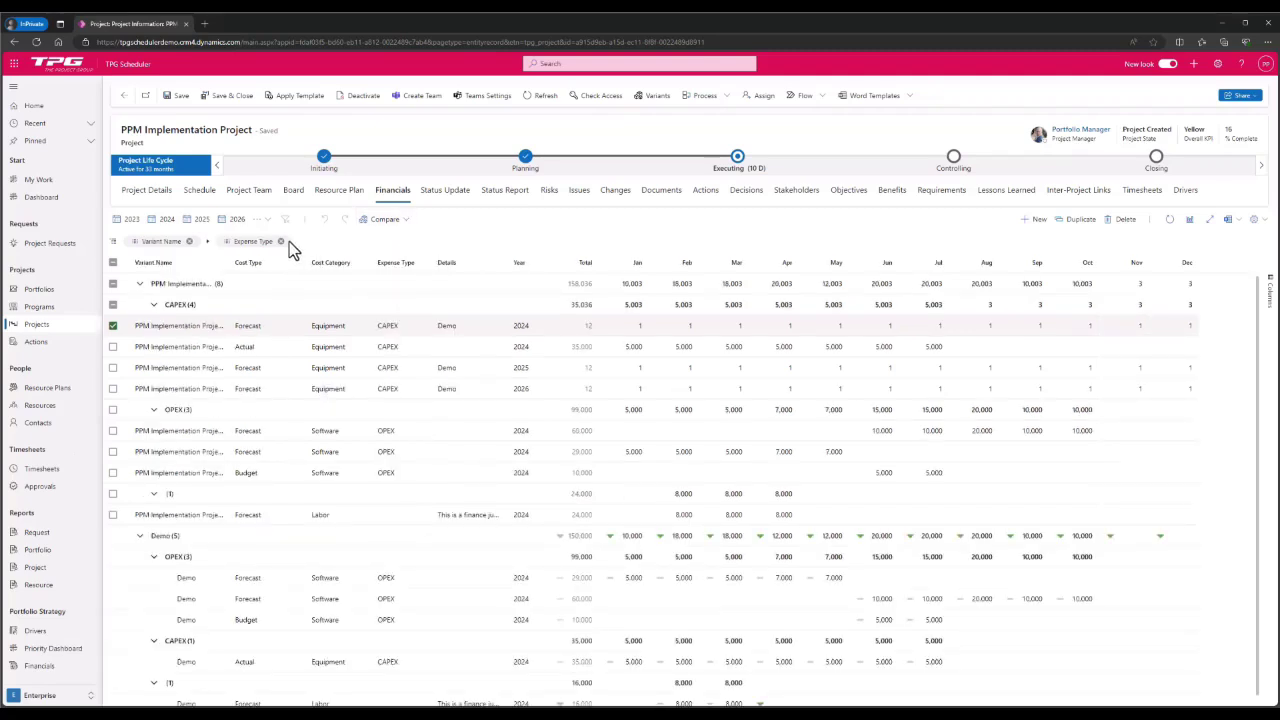
Filter the variant comparison to 2024 and remove the Expense Type grouping
left_click(166, 219)
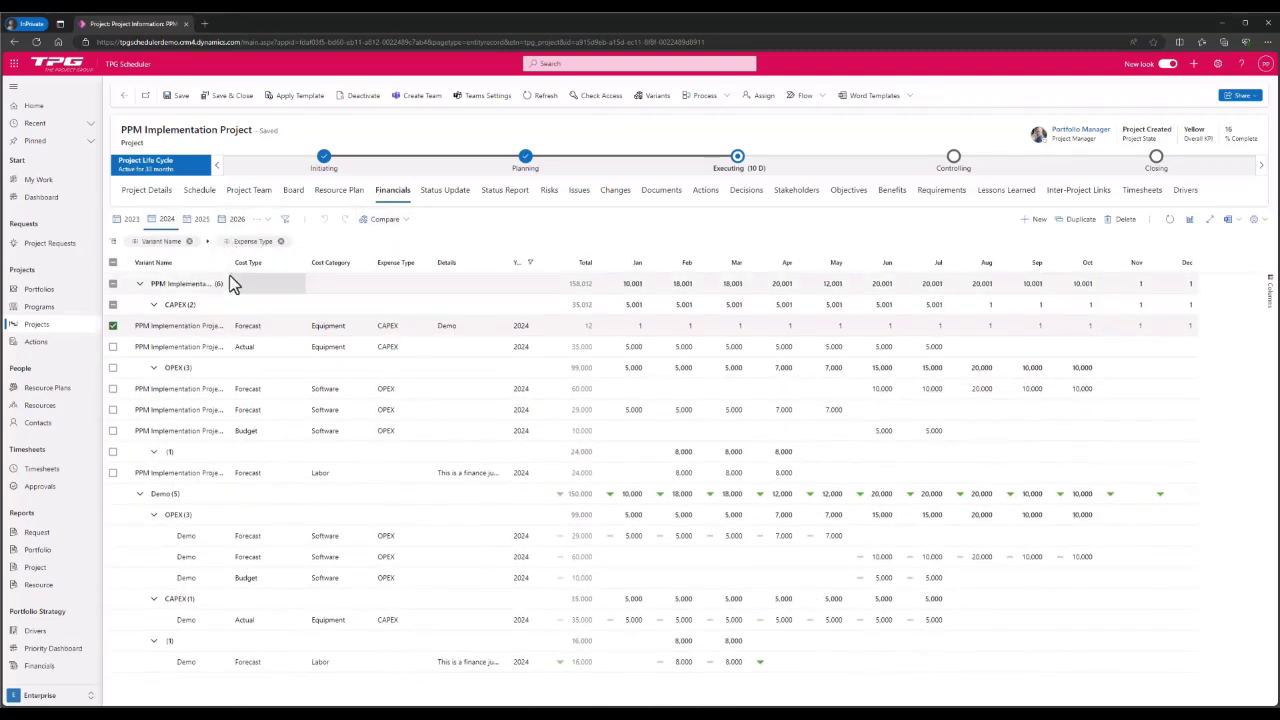
left_click(281, 242)
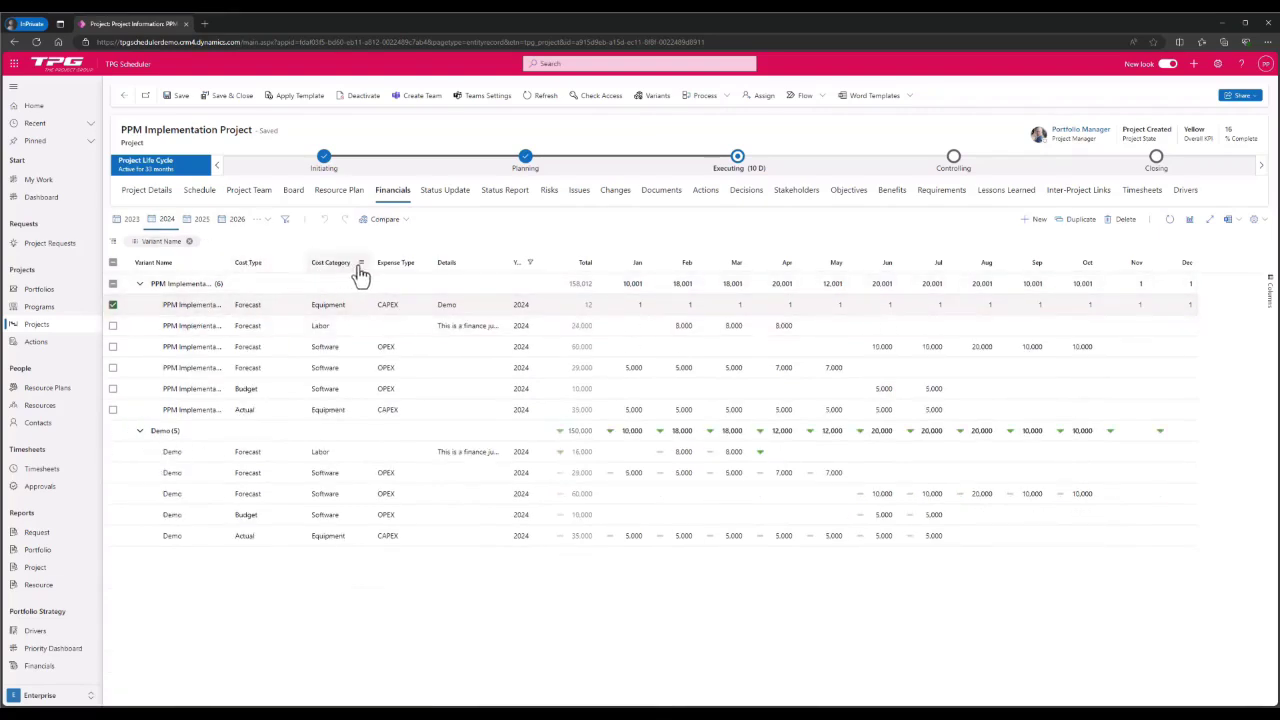
Group the 2024 variant comparison additionally by Cost Type and collapse the project's Forecast, Budget and Actual groups
left_click_drag(262, 268, 230, 243)
left_click(153, 304)
left_click(153, 326)
left_click(153, 346)
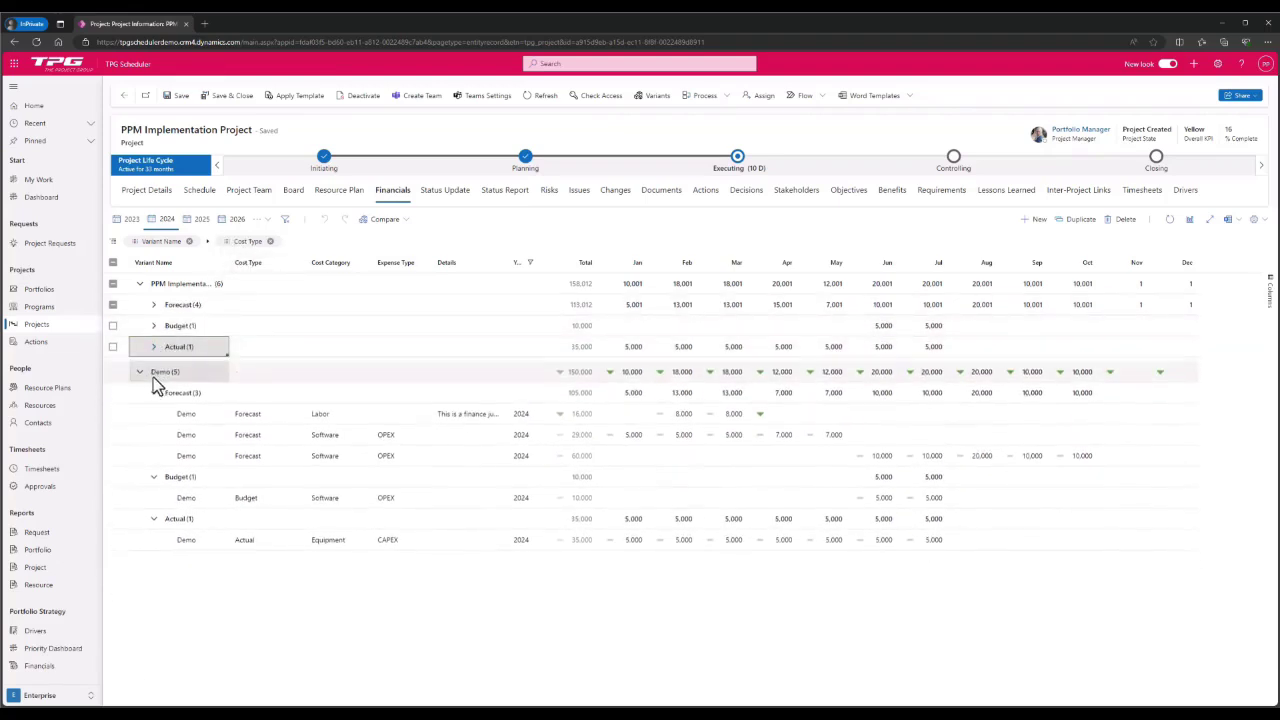
Collapse the Demo variant's cost type groups and both variant groups to compare only their overall figures
left_click(153, 388)
left_click(154, 410)
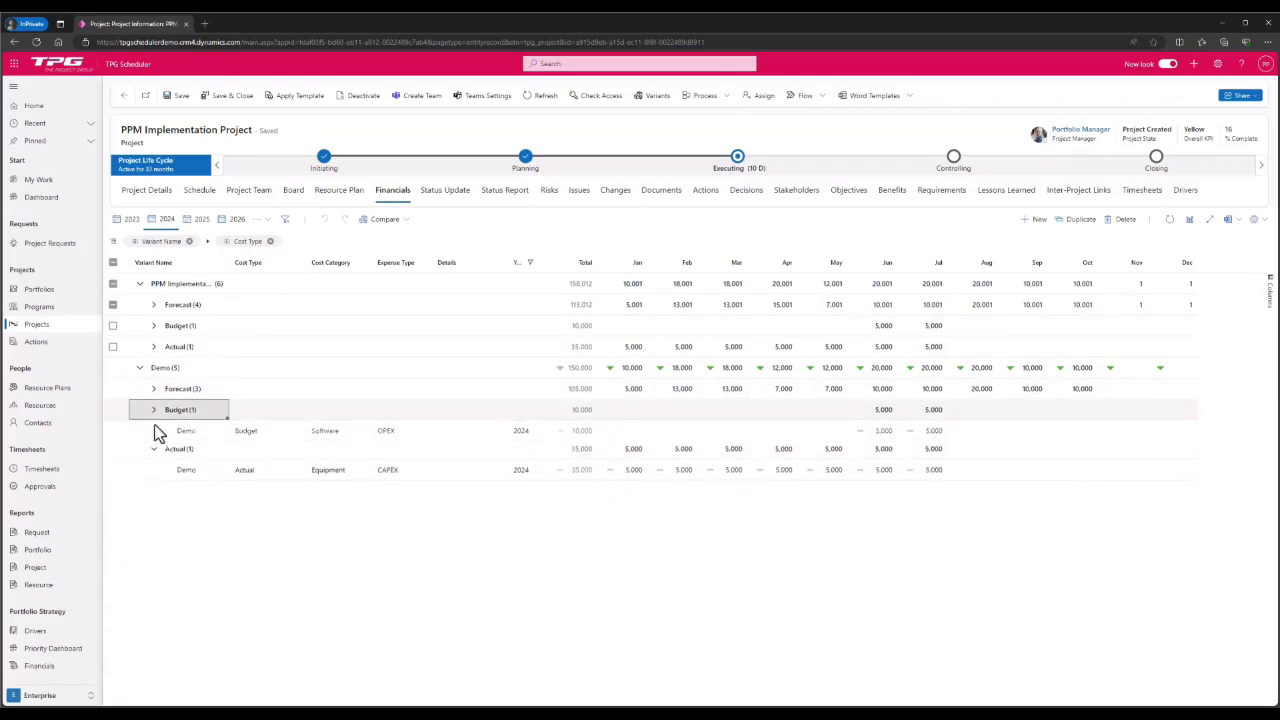
left_click(155, 431)
left_click(140, 368)
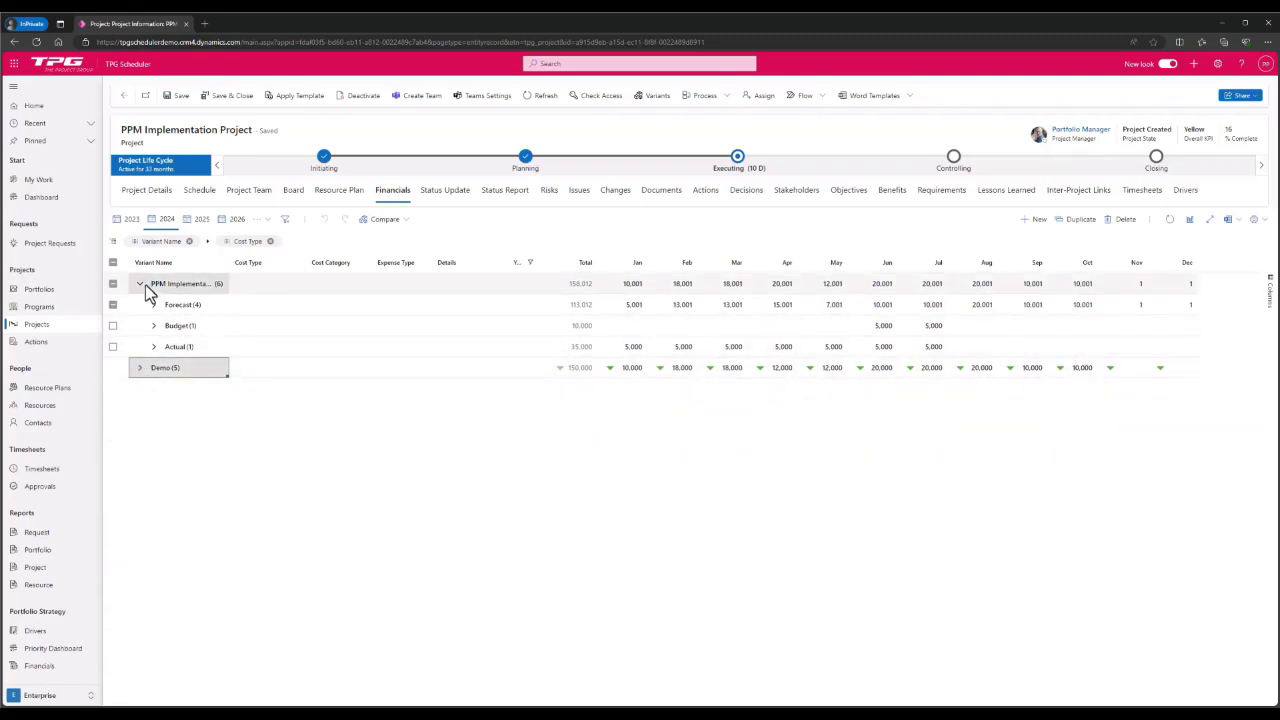
left_click(141, 284)
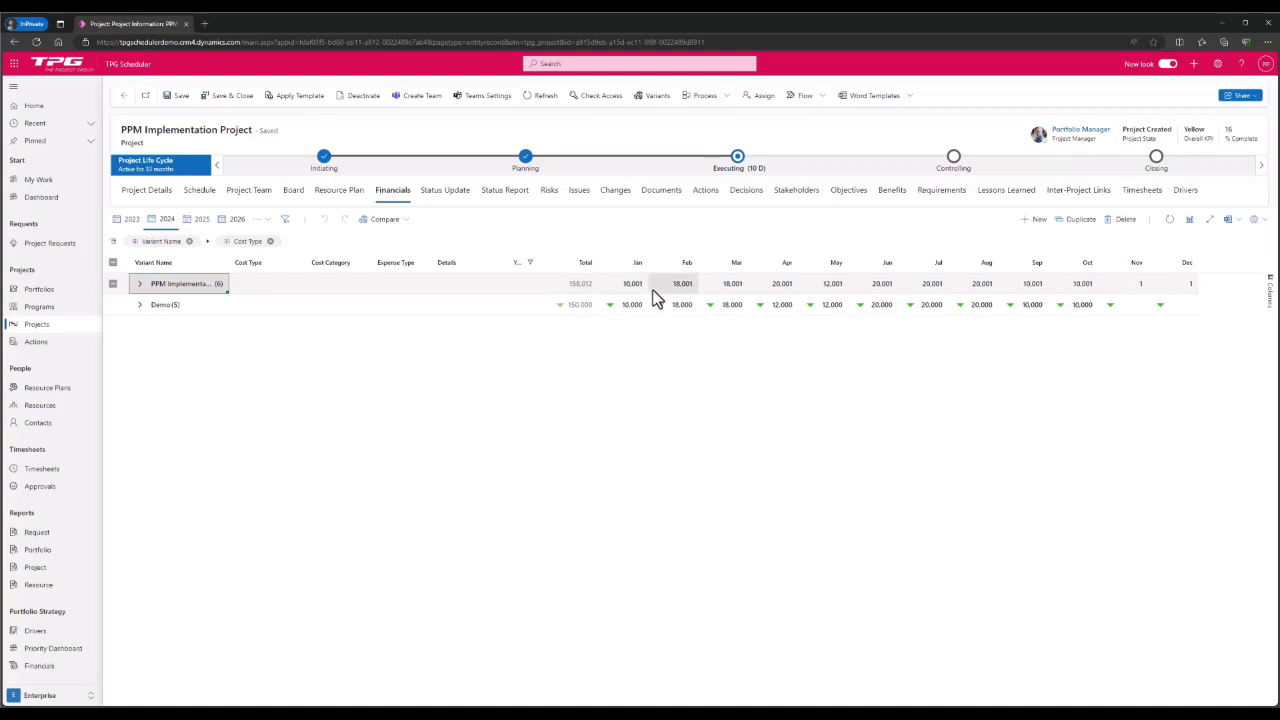
Expand the PPM Implementation Project's Forecast group and inspect the April amount of the Labor row
left_click(142, 286)
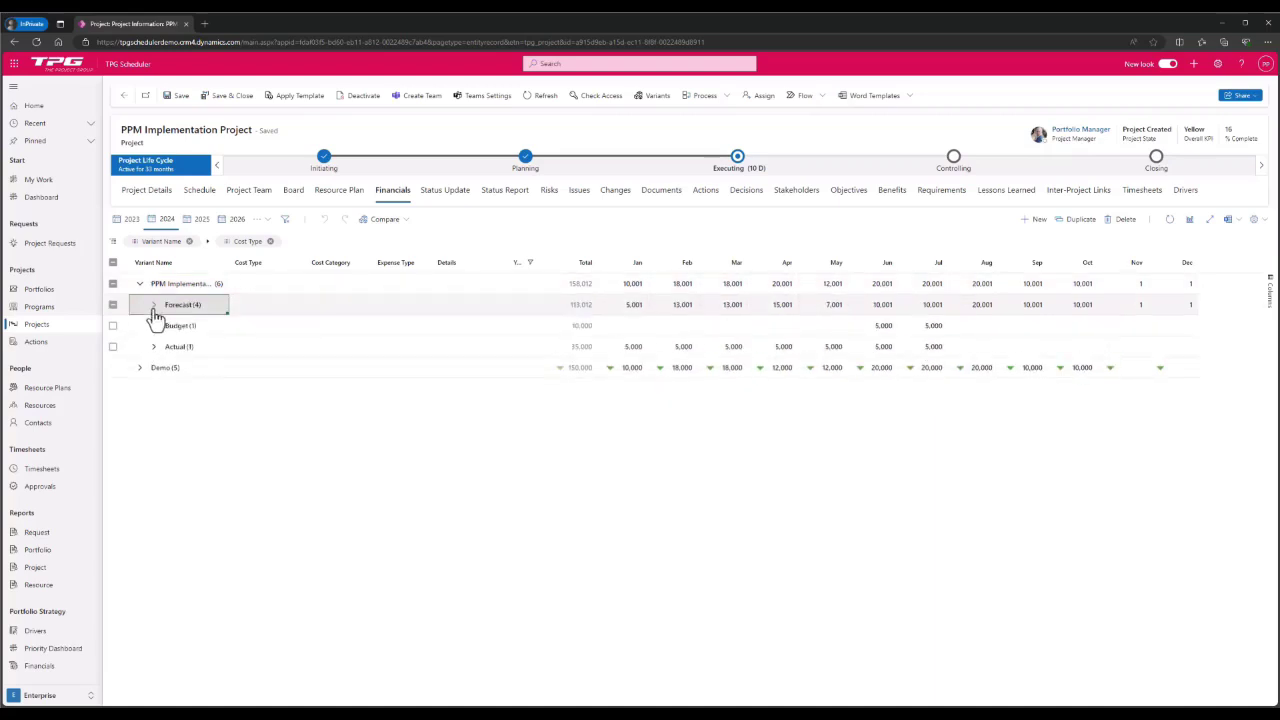
left_click(154, 308)
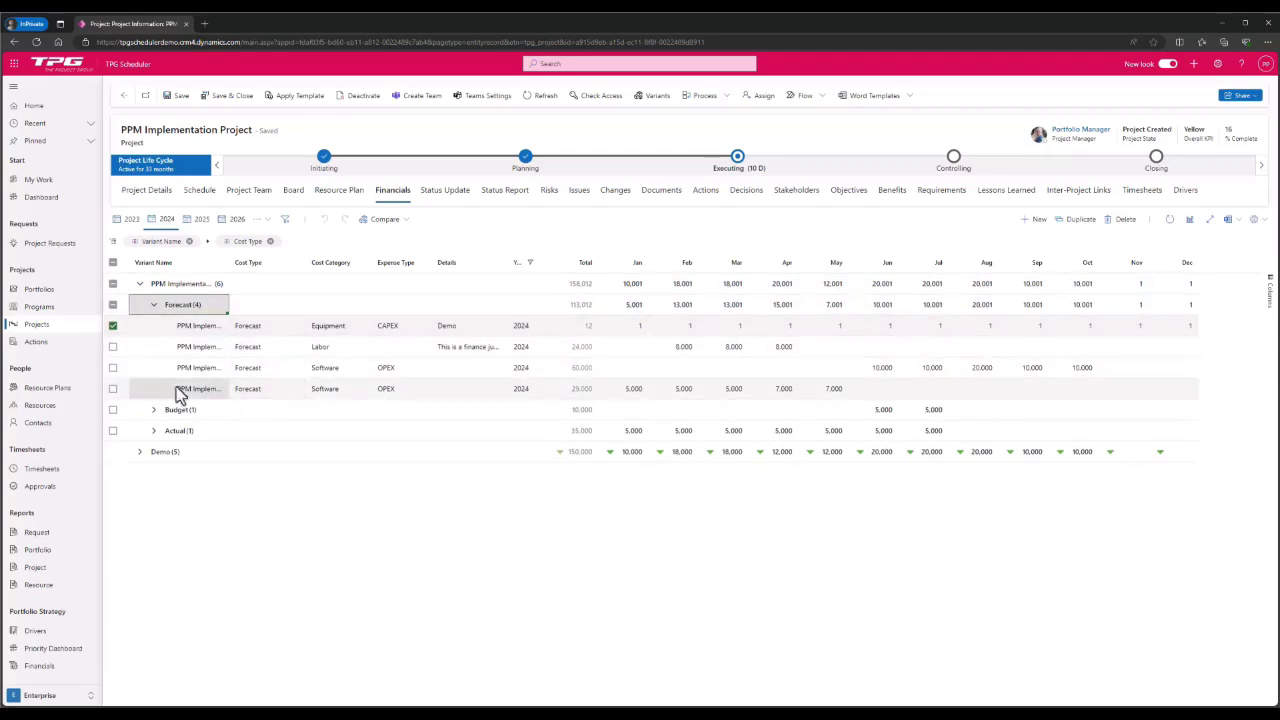
left_click(763, 351)
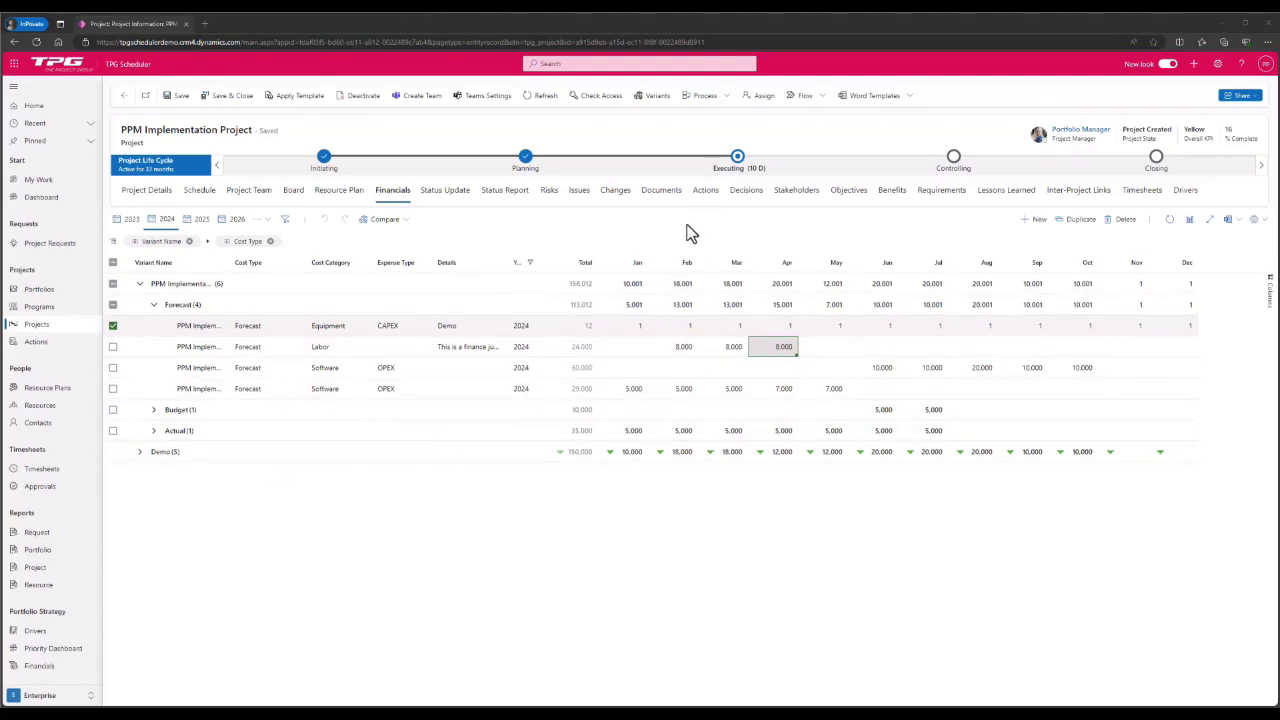
Add an action named "Demo task" to the Not Started column of the project's actions board
left_click(704, 192)
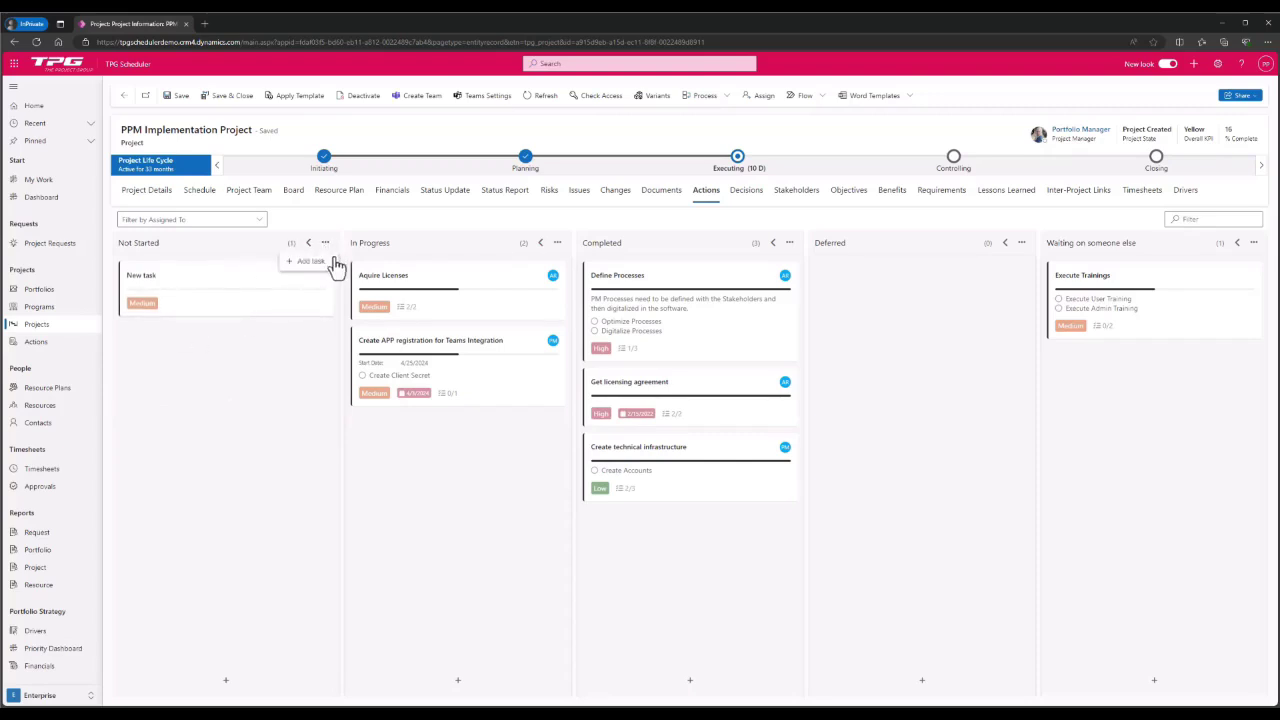
left_click(310, 268)
left_click(189, 338)
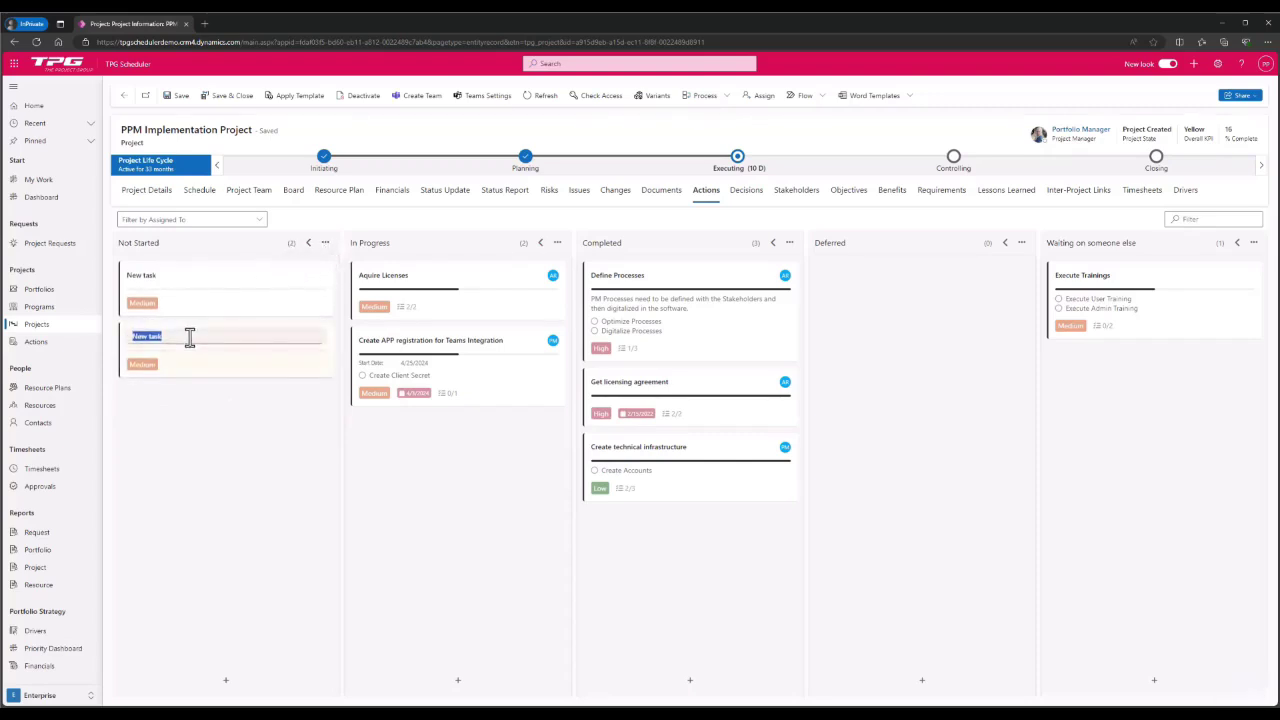
type("Demo")
key("Return")
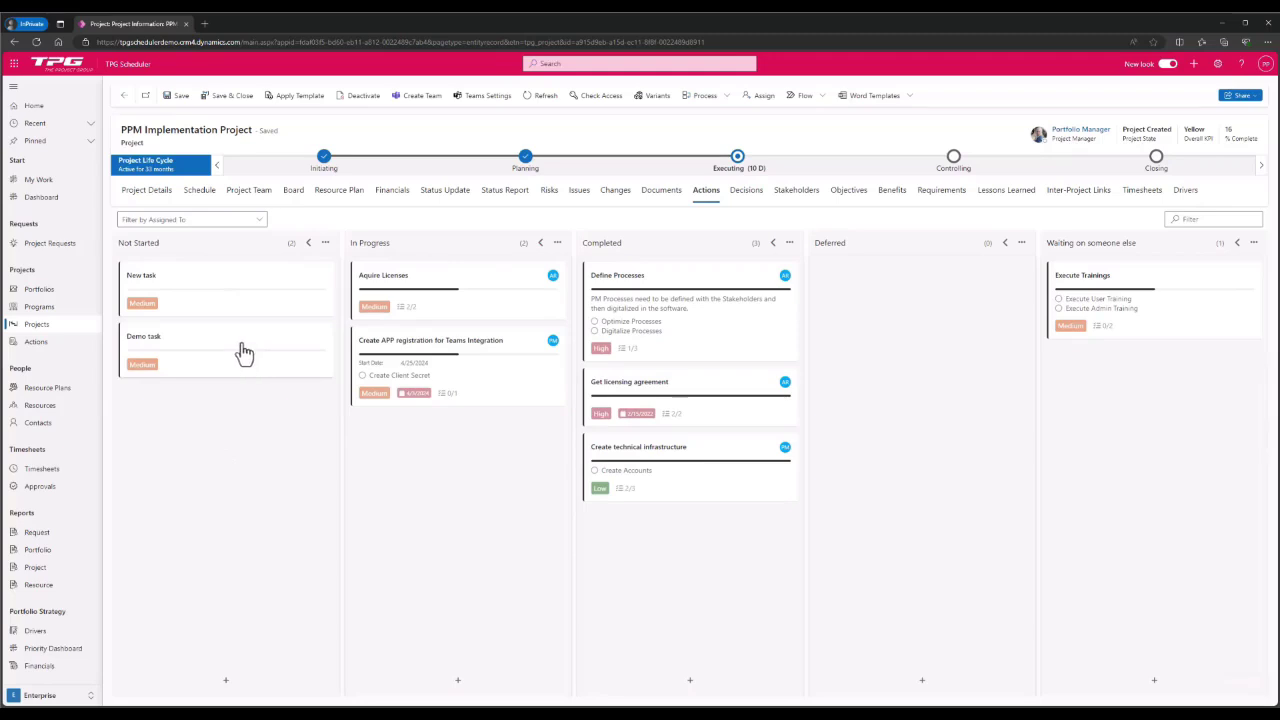
Rename the Demo task action as "Schedule follow up"
left_click_drag(310, 380, 175, 350)
left_click(187, 340)
type("Schedule f")
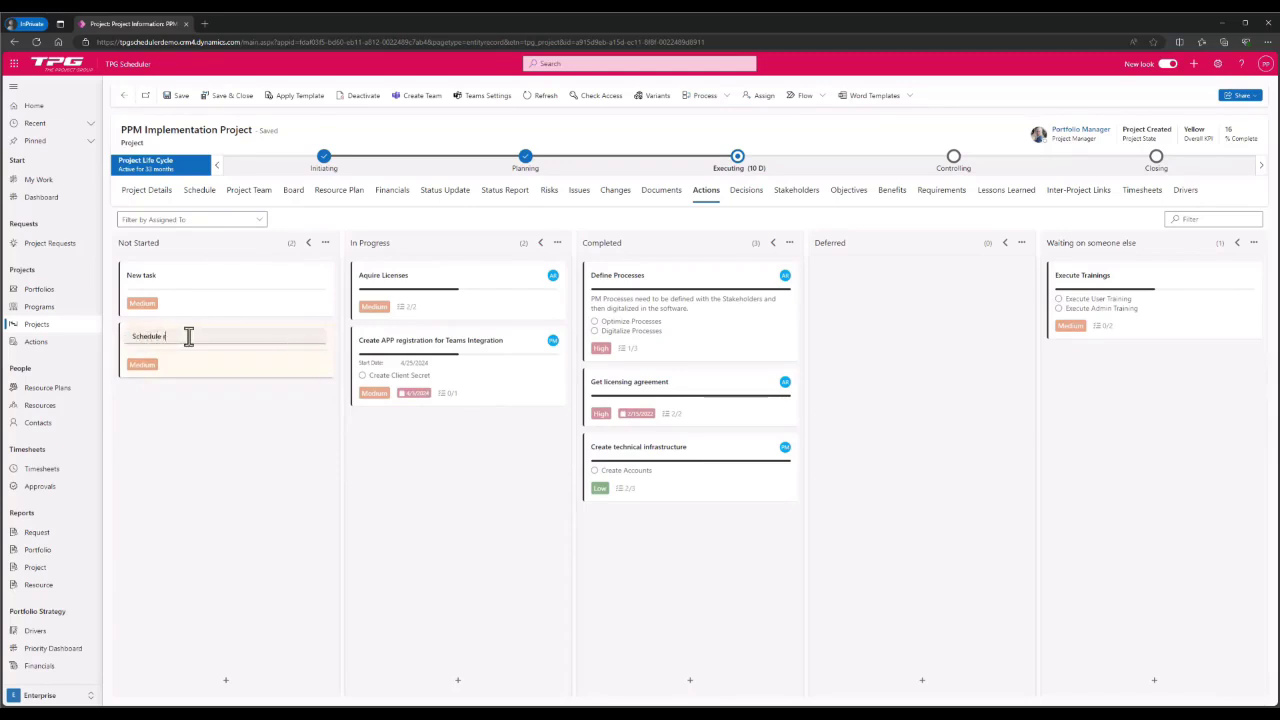
type("ollow up")
left_click(209, 467)
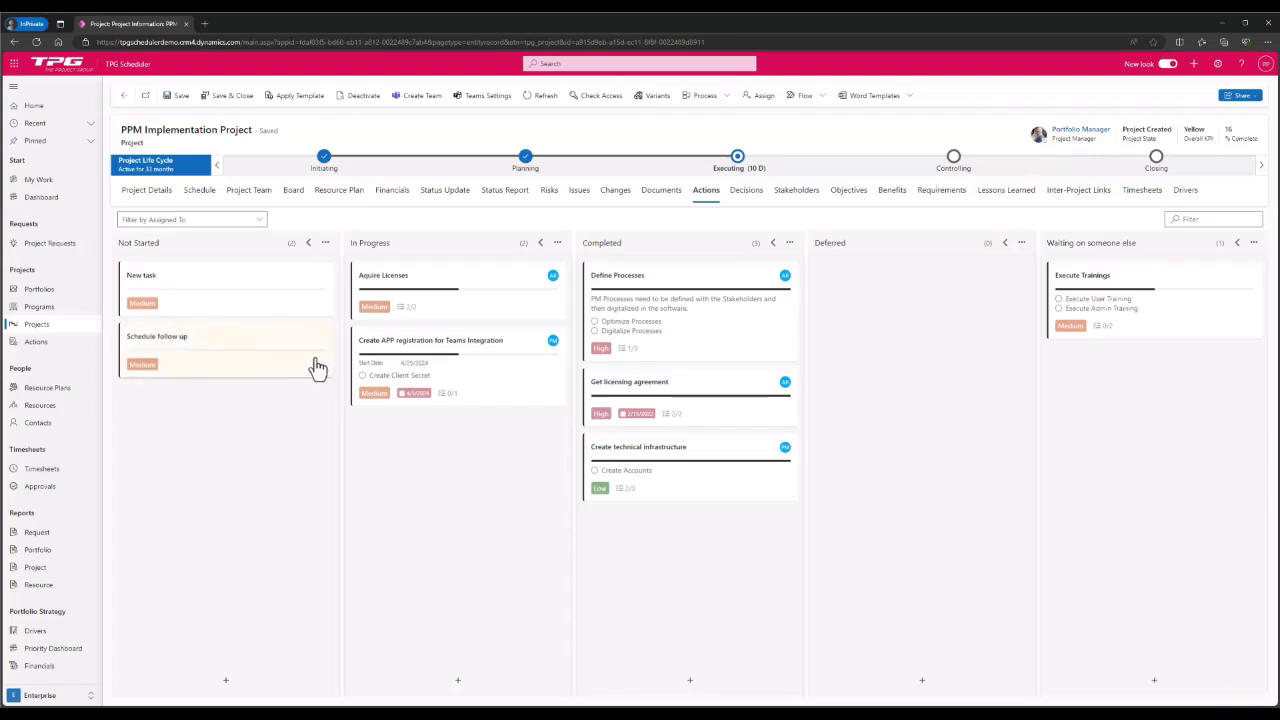
Open the details of the Schedule follow up action and set its priority to High
left_click(312, 360)
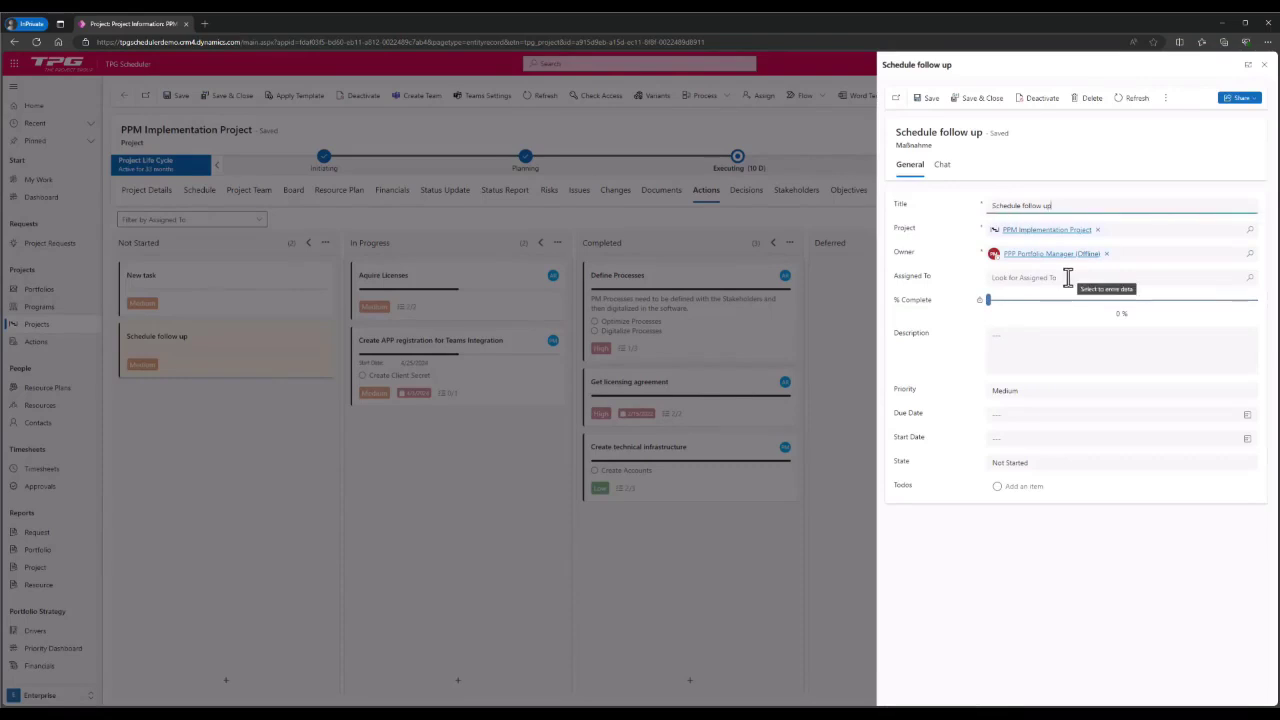
left_click(1016, 345)
left_click(1028, 396)
left_click(1033, 436)
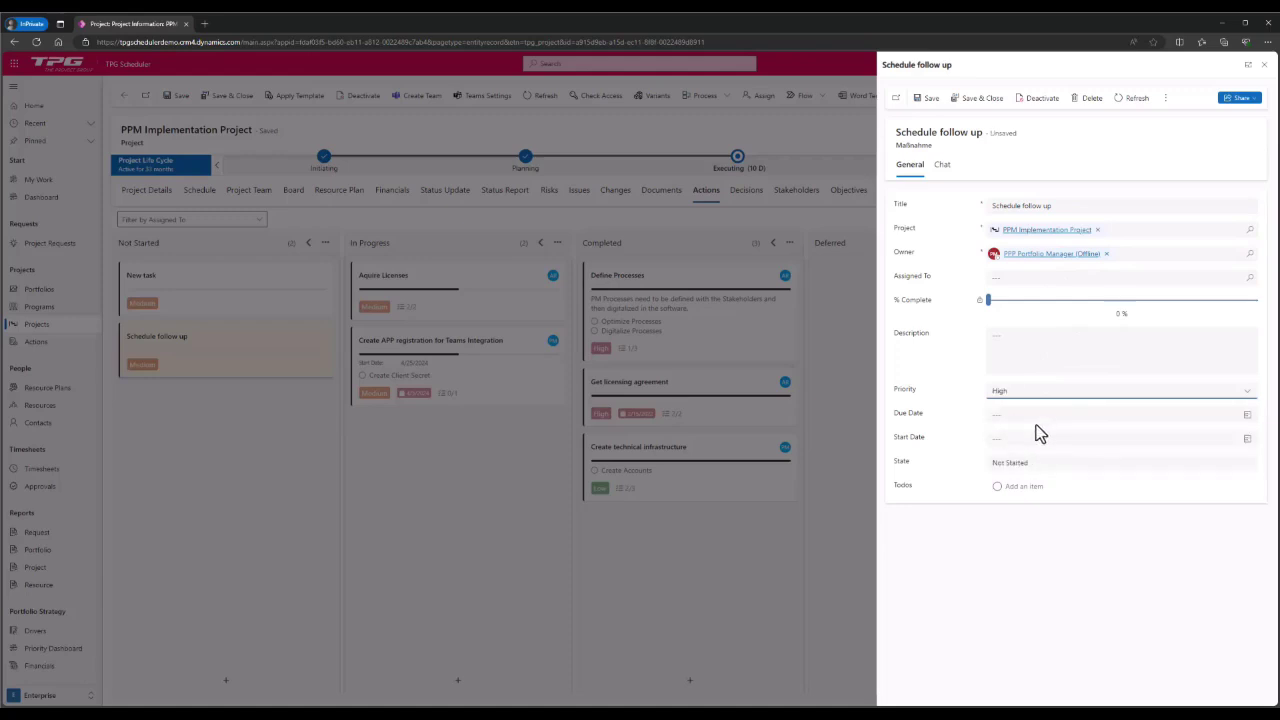
Add the to-do "Find out email address" to the action, then save and close it
left_click(1017, 487)
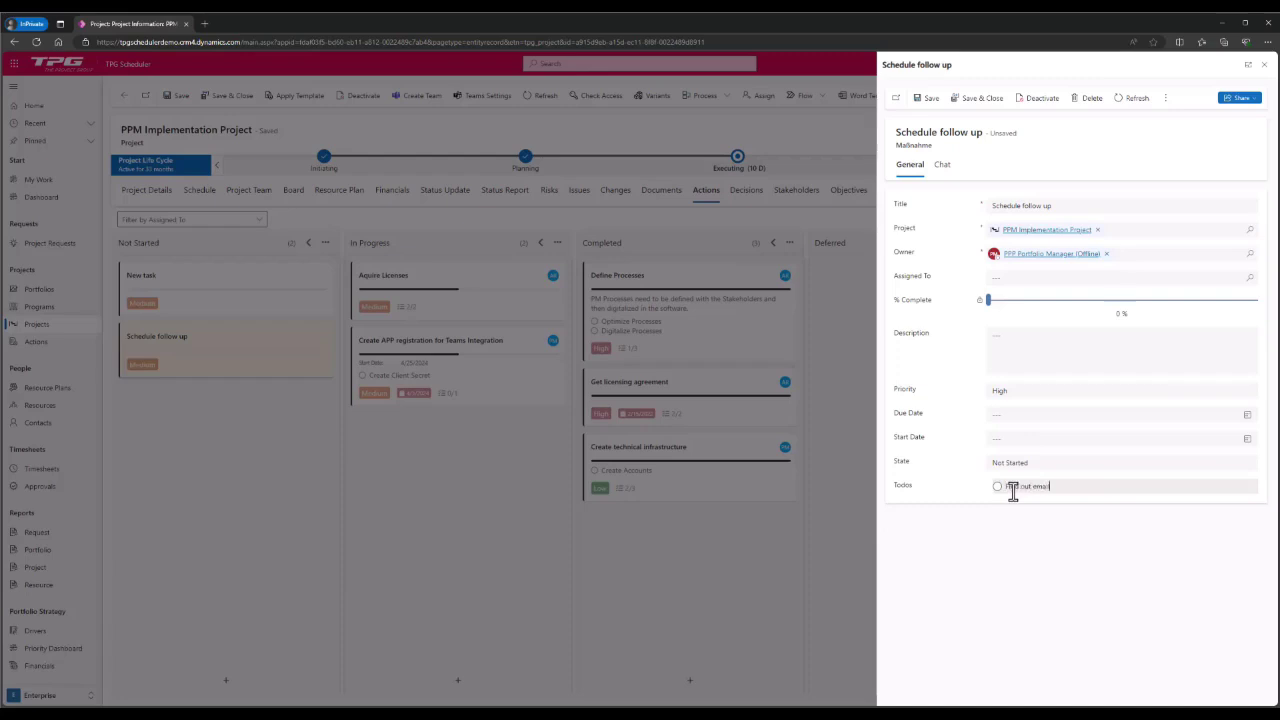
key("Return")
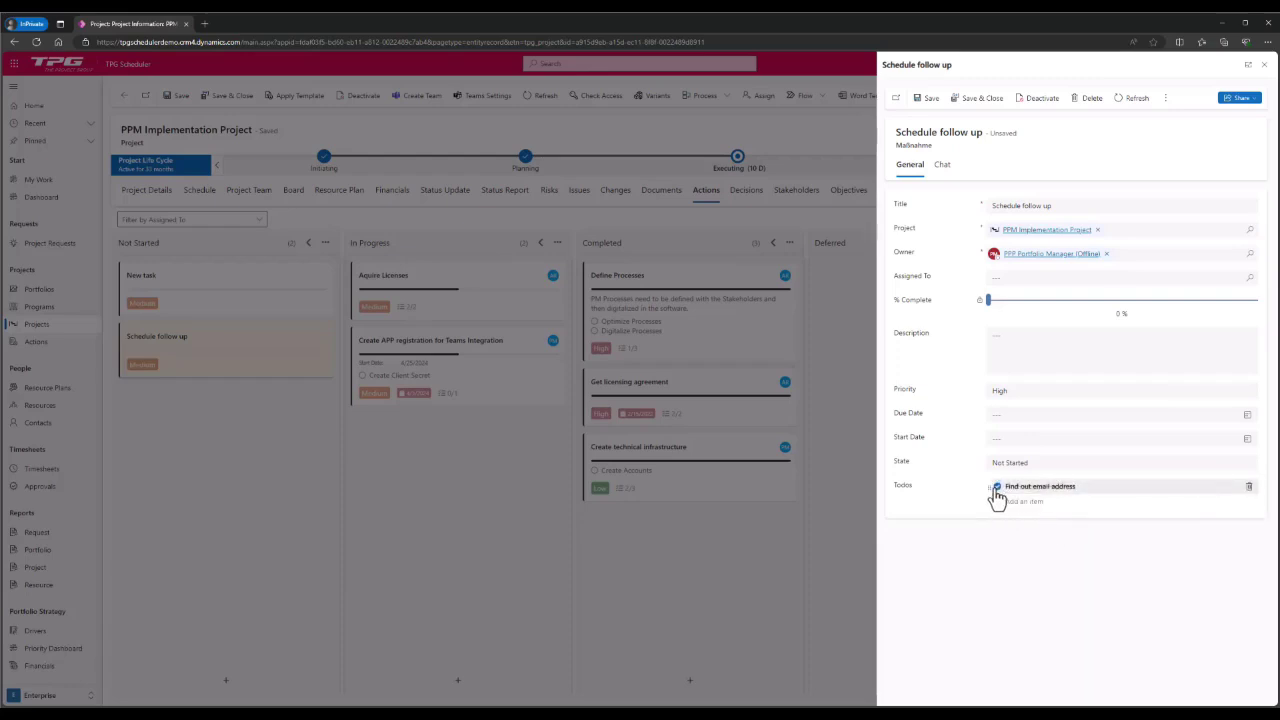
left_click(976, 101)
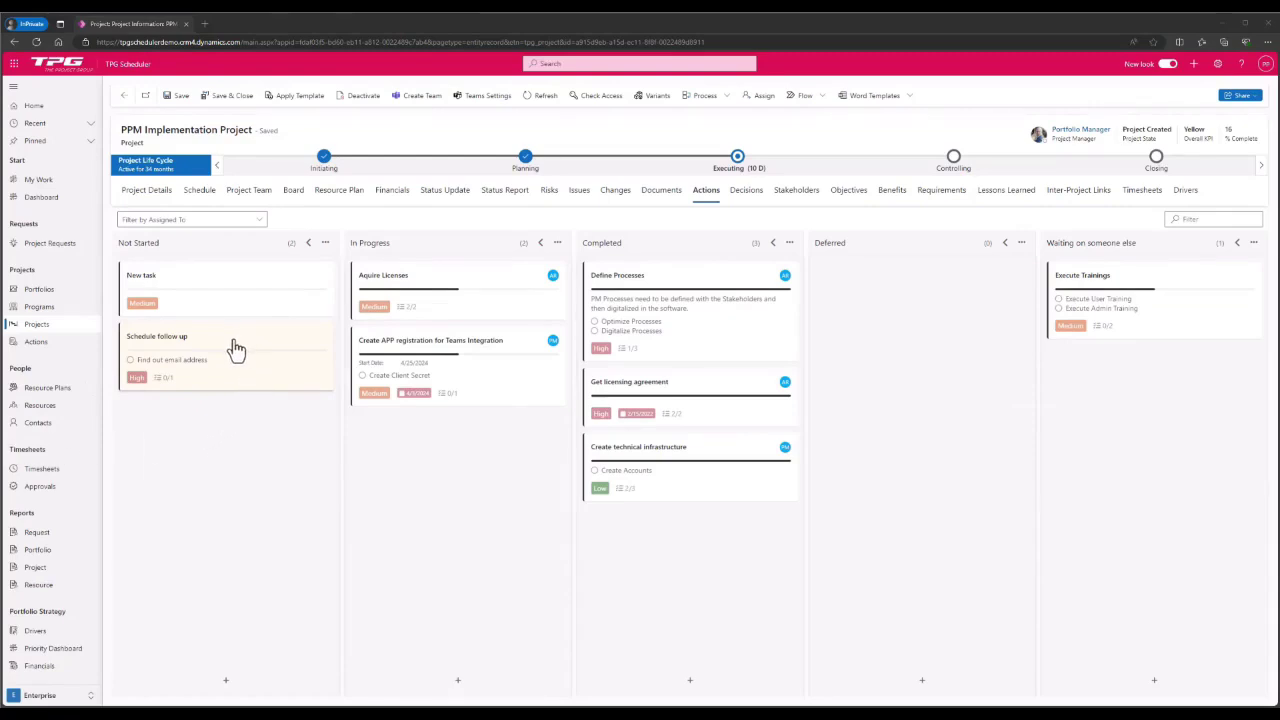
Move the Schedule follow up action to In Progress and assign it to PPP Portfolio Manager, saving the change
left_click_drag(235, 348, 455, 455)
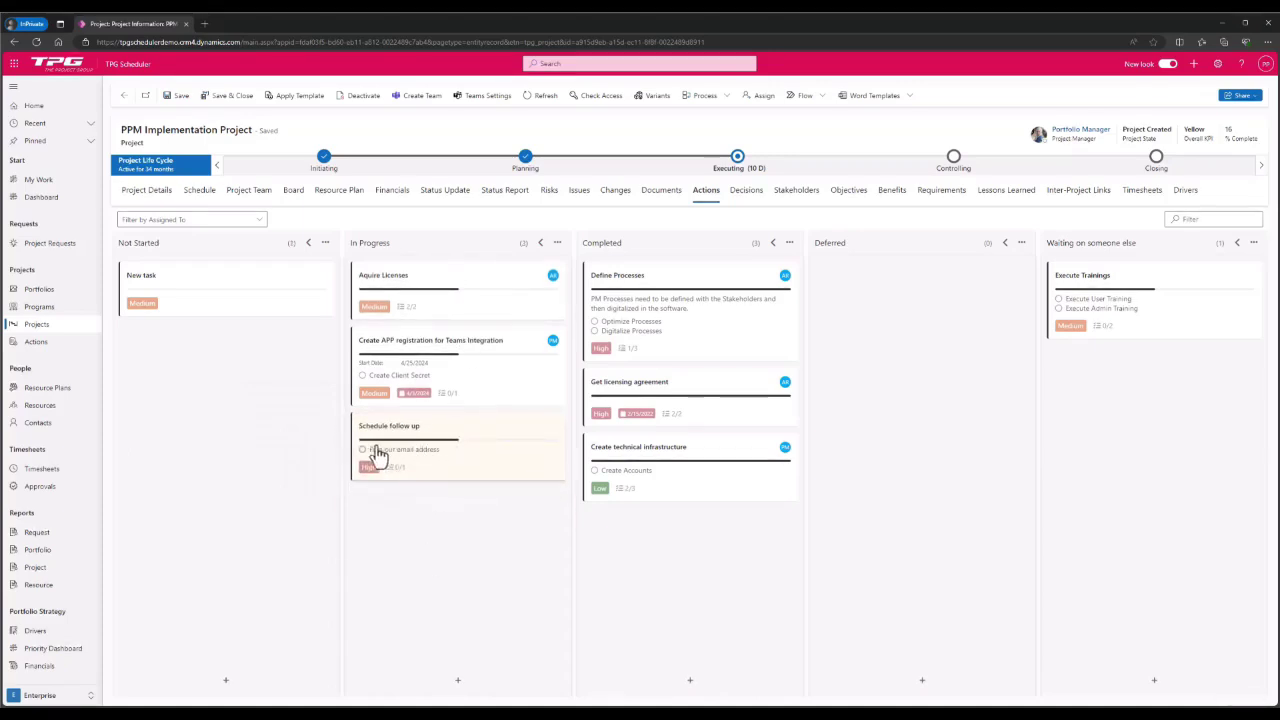
left_click(482, 476)
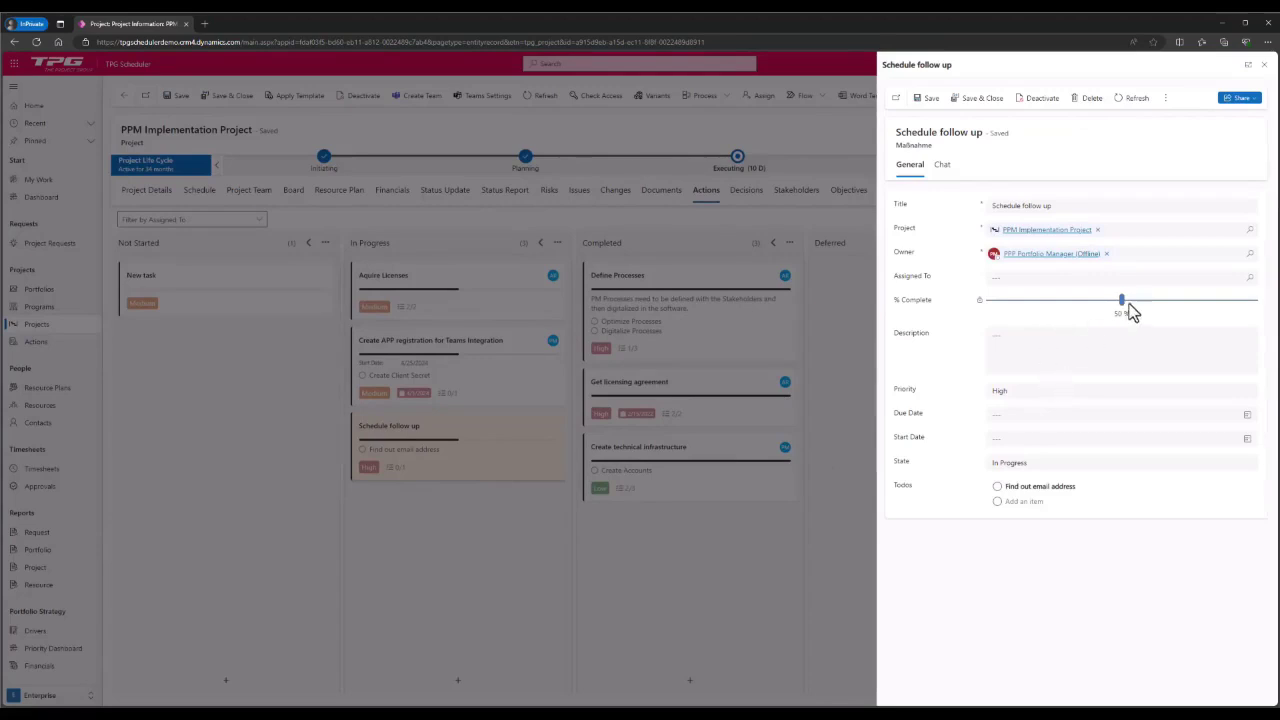
left_click(1043, 277)
type("ppp p")
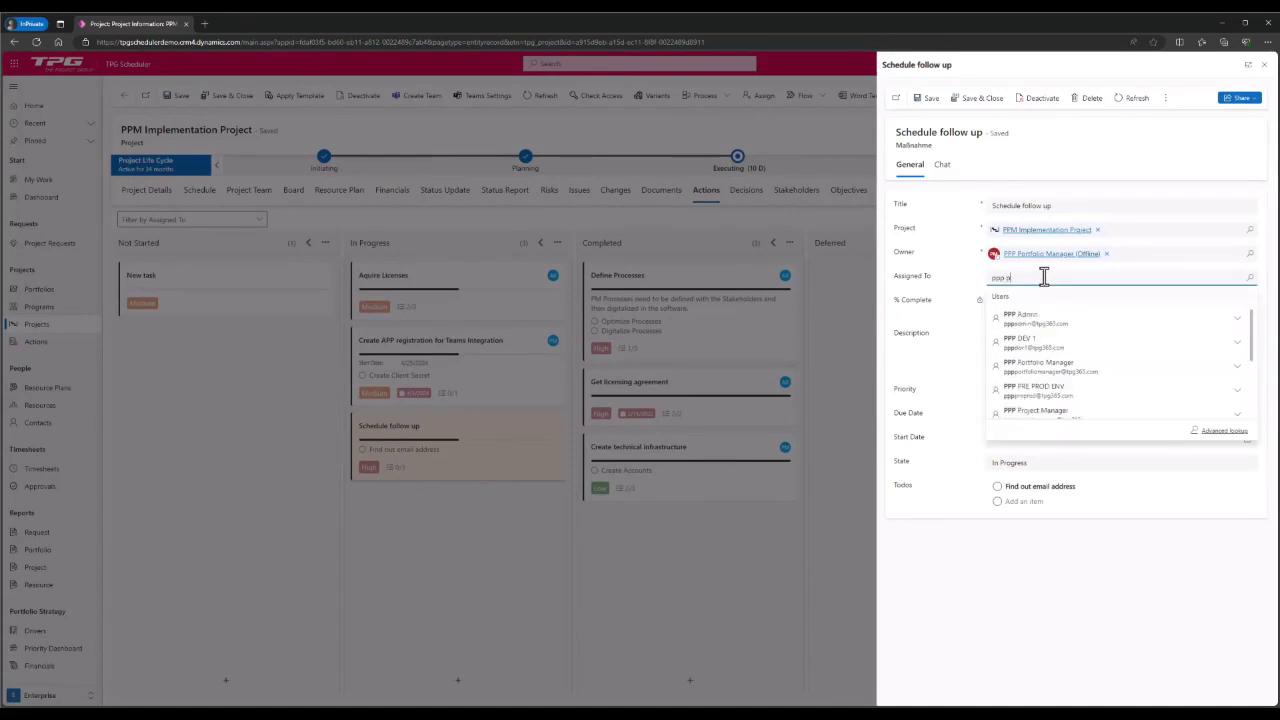
type("or")
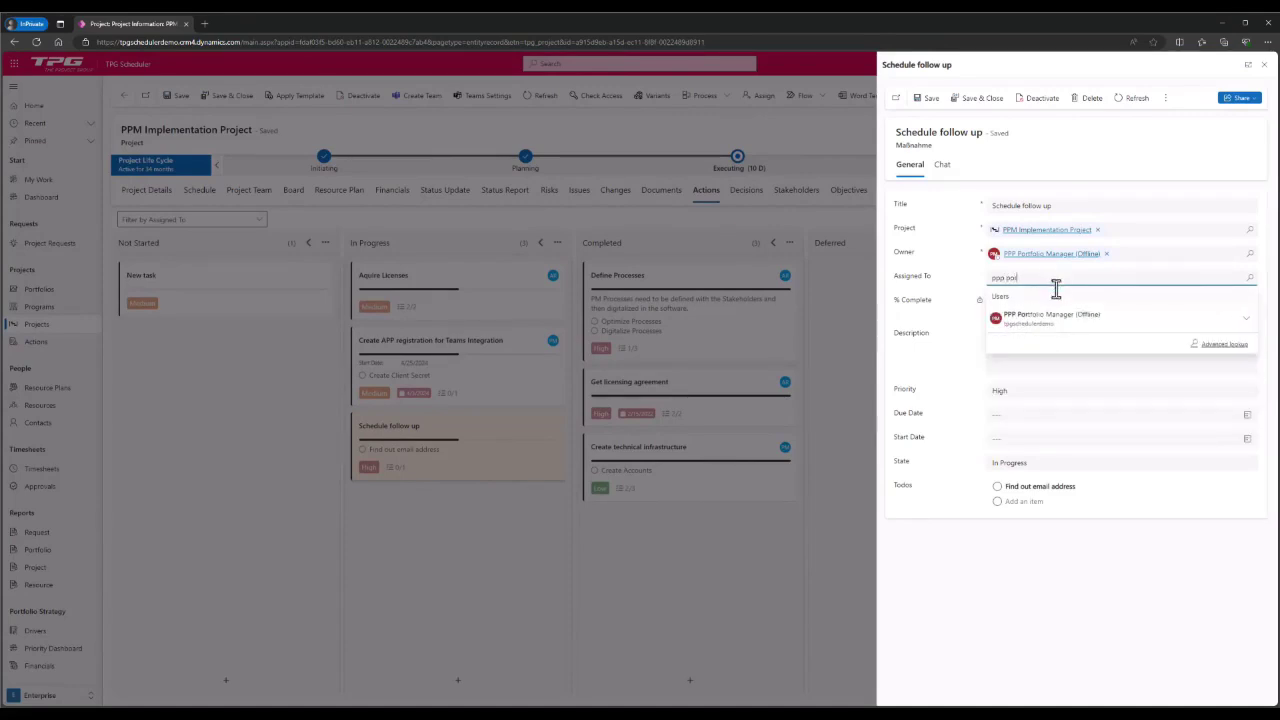
left_click(1068, 316)
left_click(966, 104)
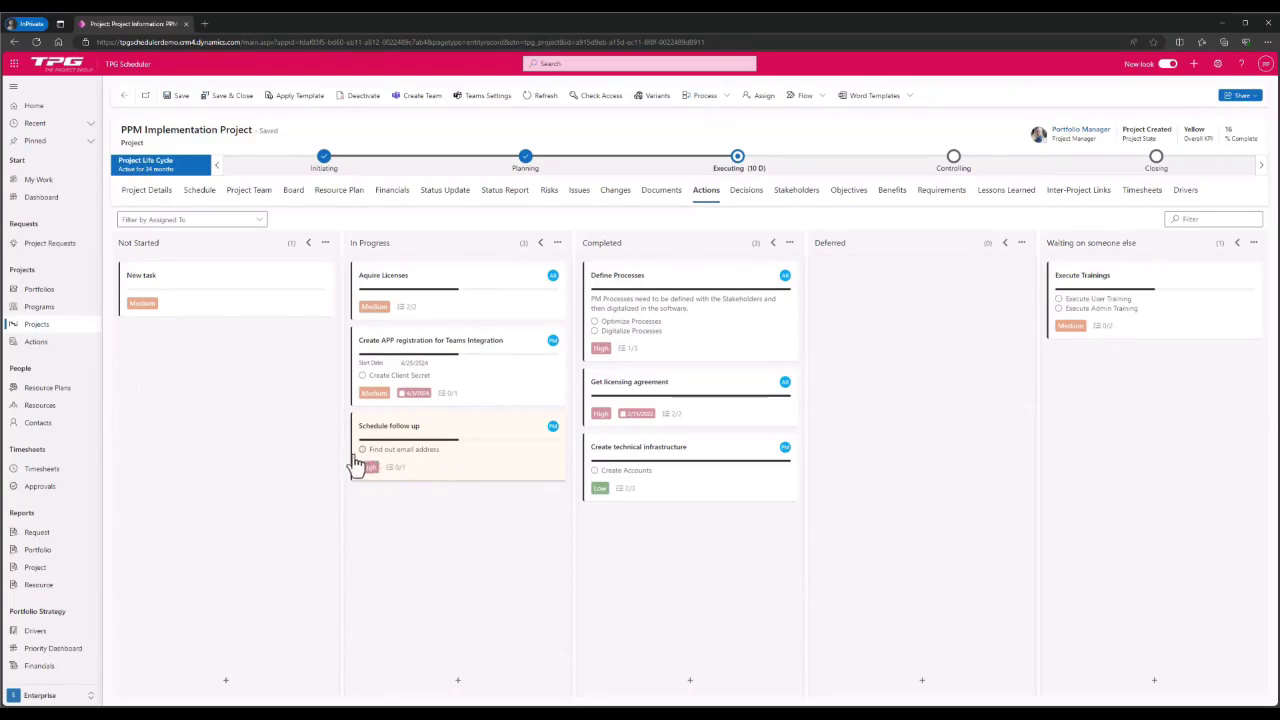
On the cross-project actions board, move Schedule follow up back to Not Started and complete its "Find out email address" to-do
left_click(44, 345)
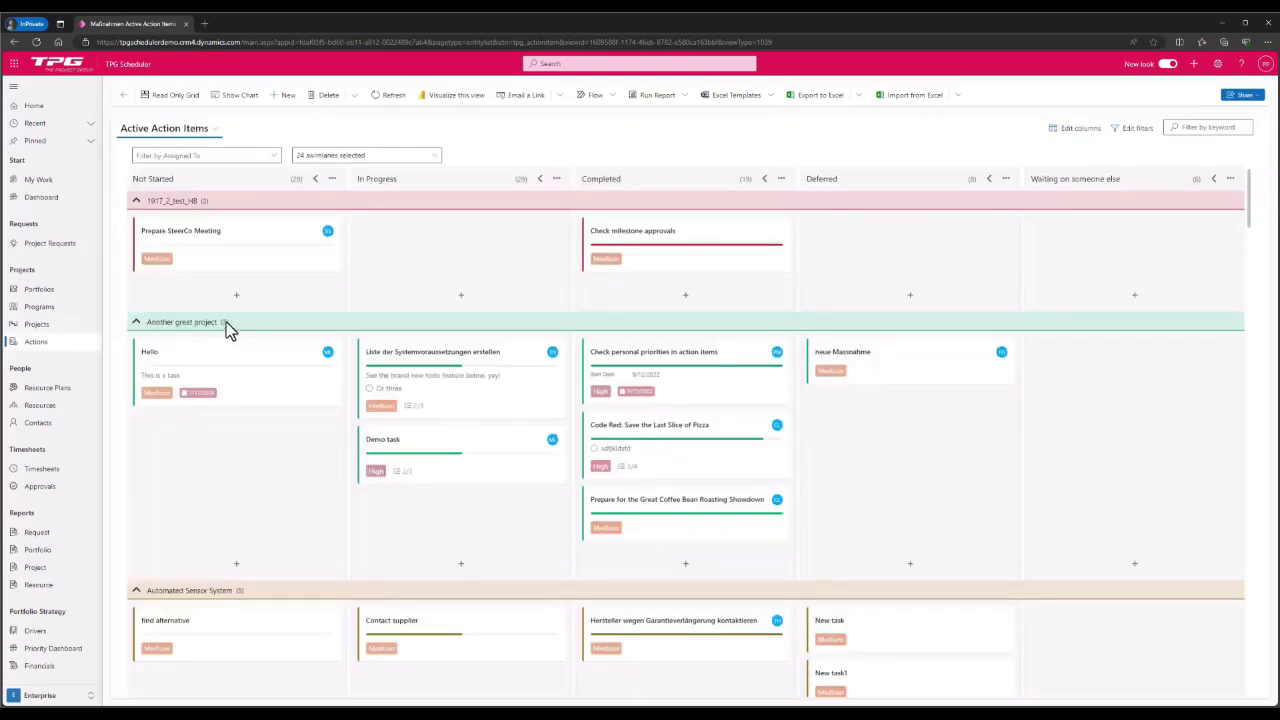
scroll(457, 386, "down", 15)
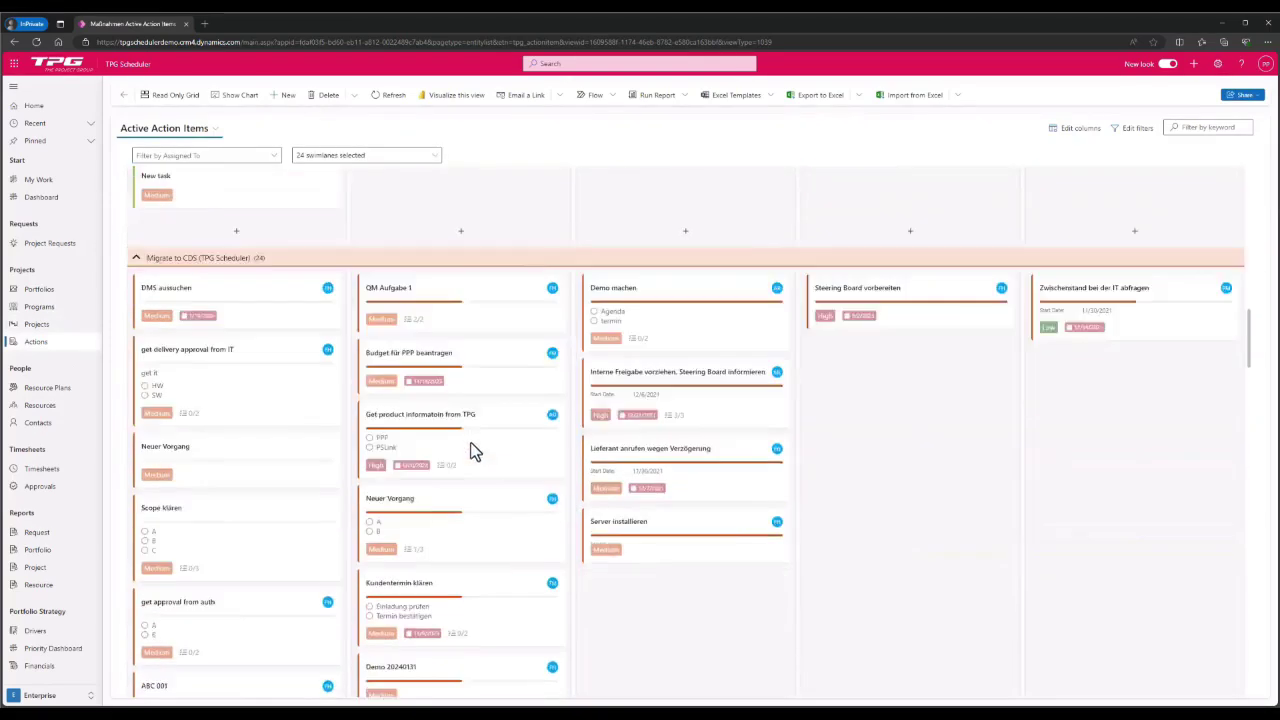
scroll(476, 459, "down", 10)
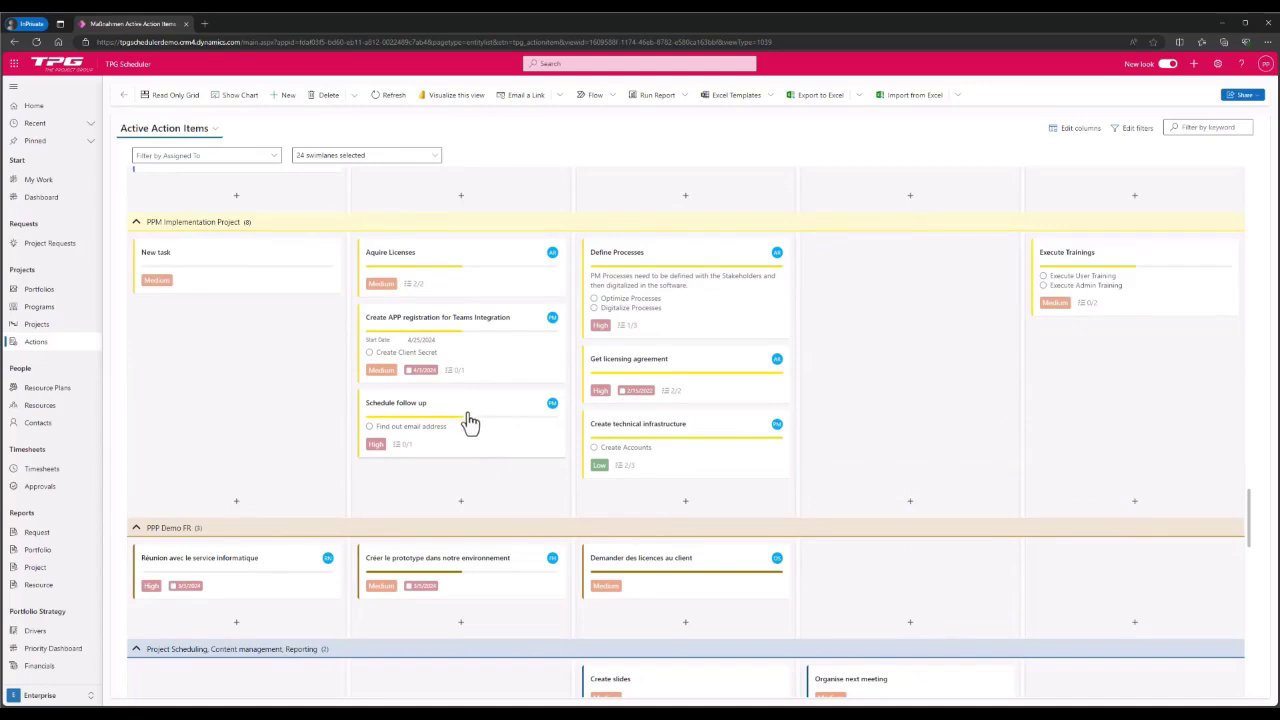
left_click_drag(367, 393, 291, 331)
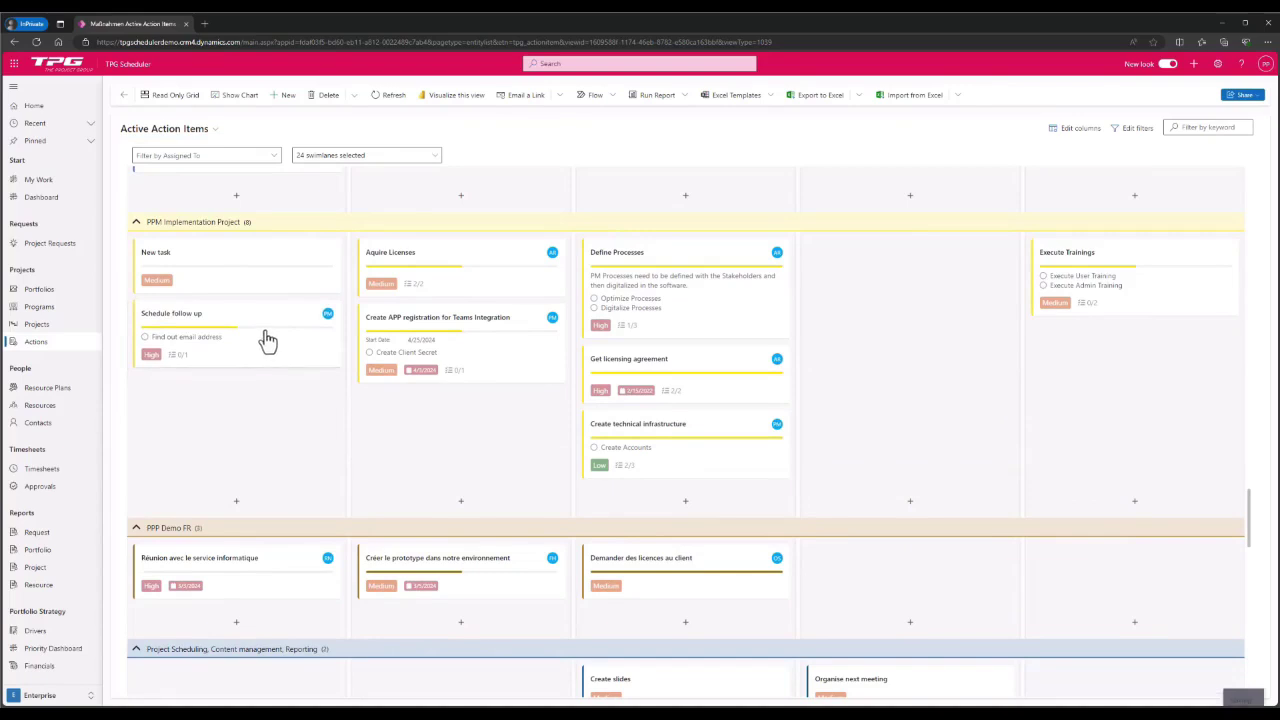
left_click(145, 338)
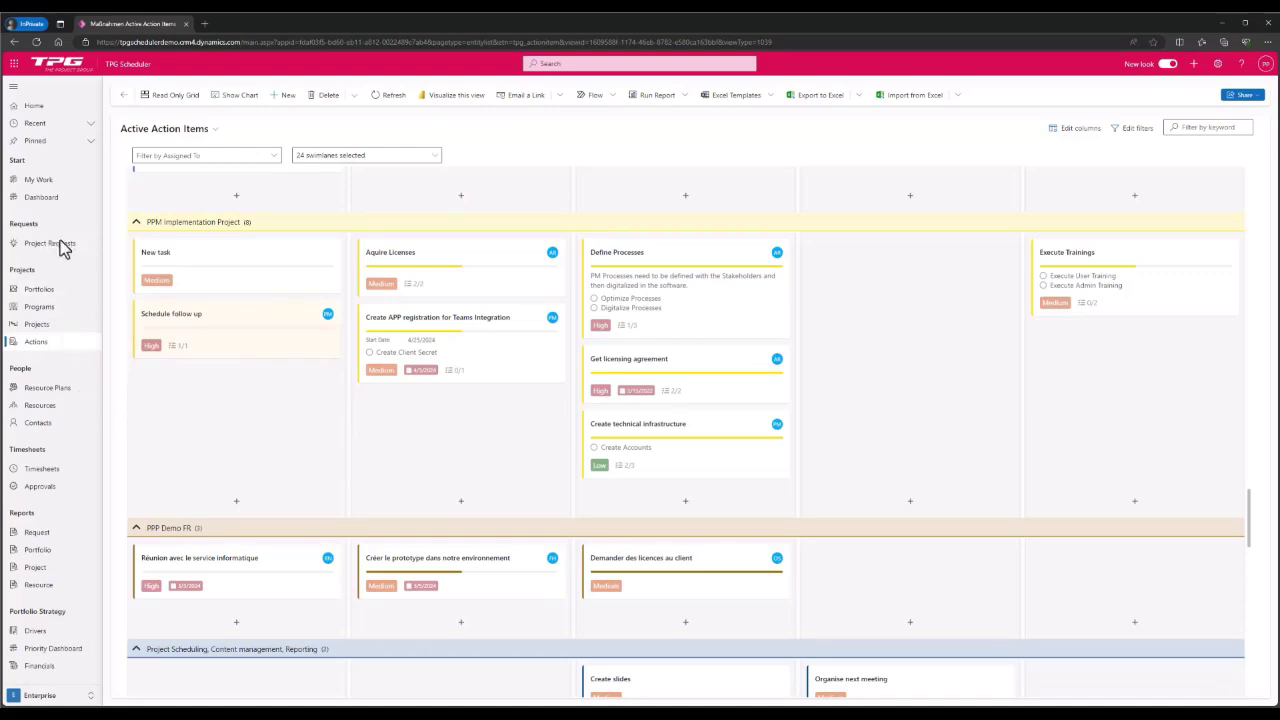
Return to the PPM Implementation Project's actions board through My Work, and collapse and re-expand the Not Started column
left_click(54, 185)
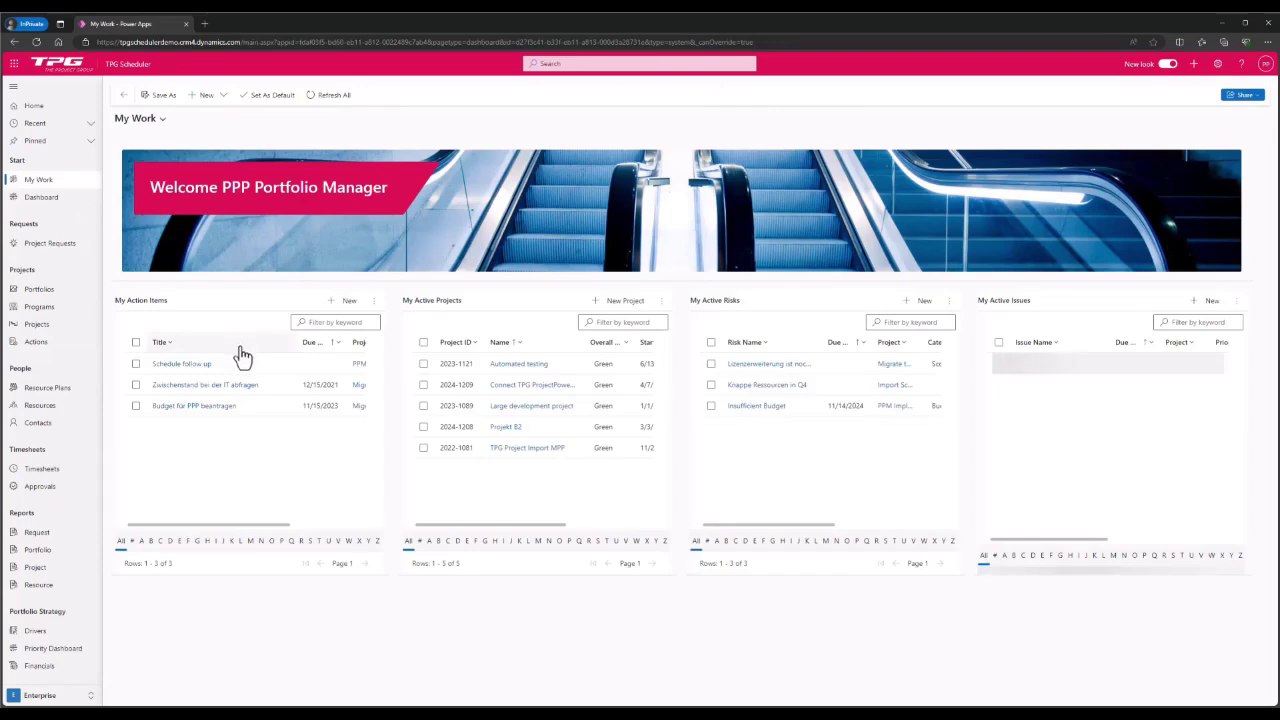
left_click(357, 367)
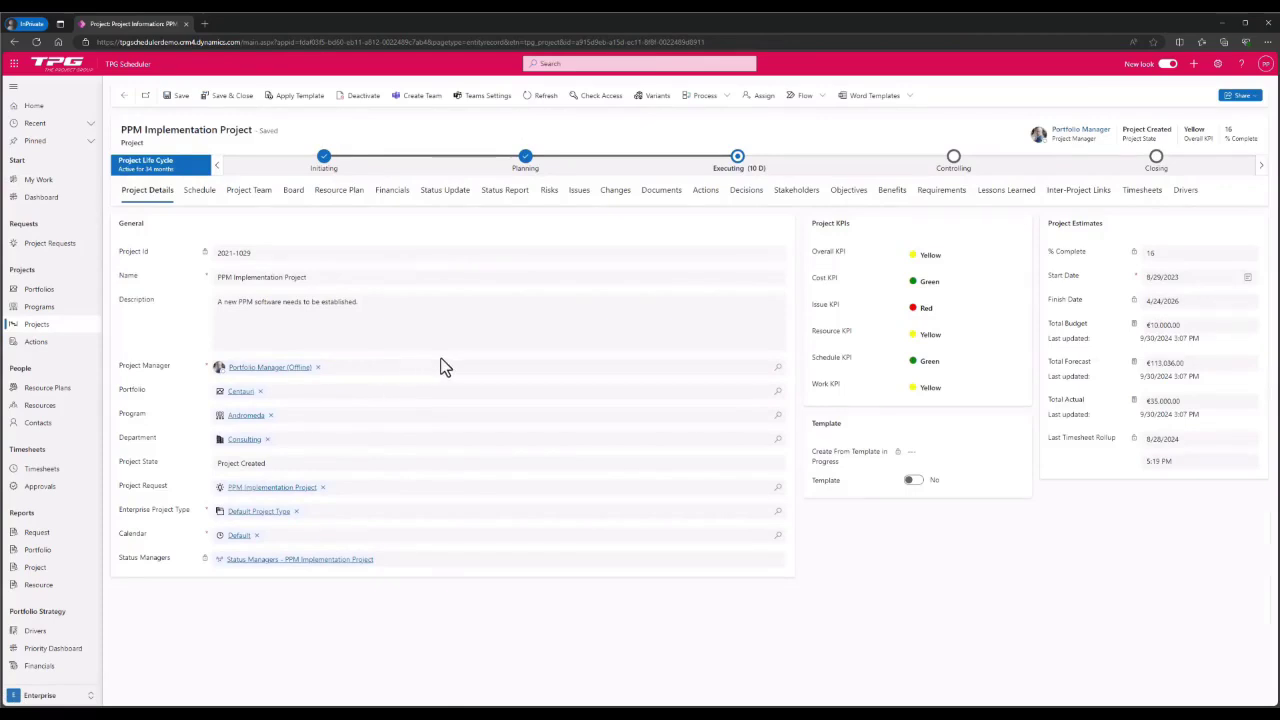
left_click(704, 191)
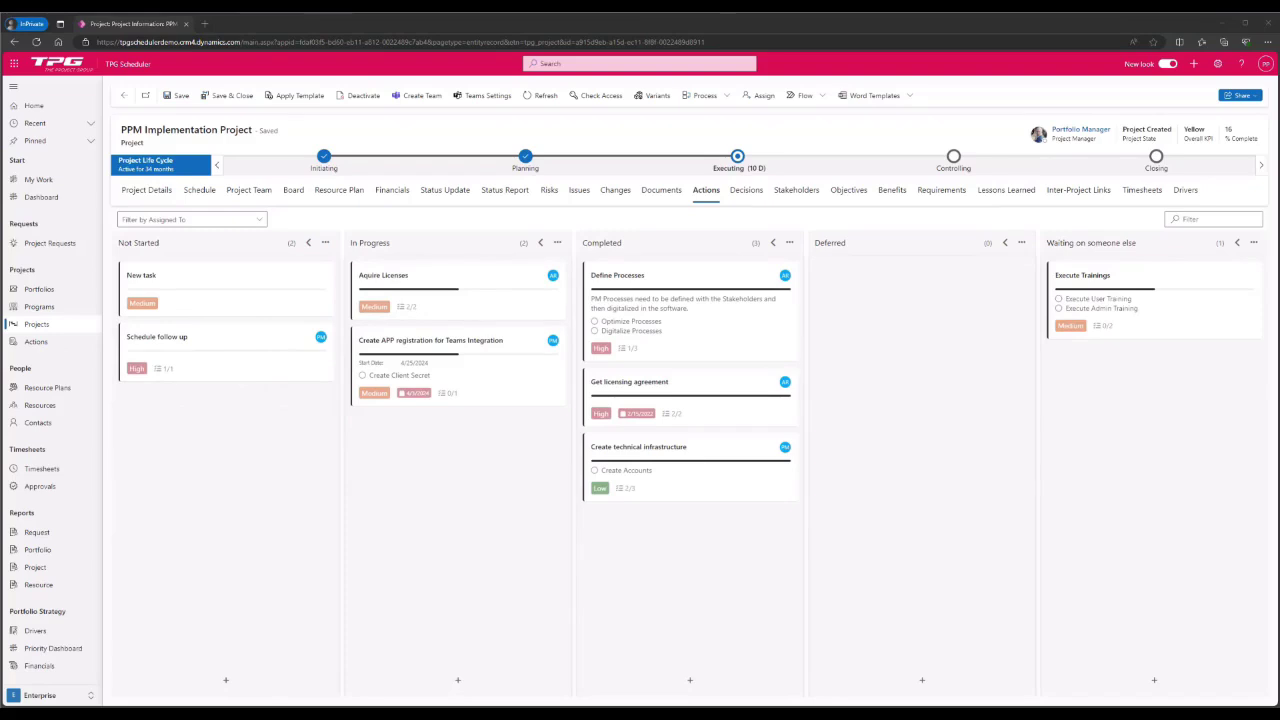
left_click(308, 243)
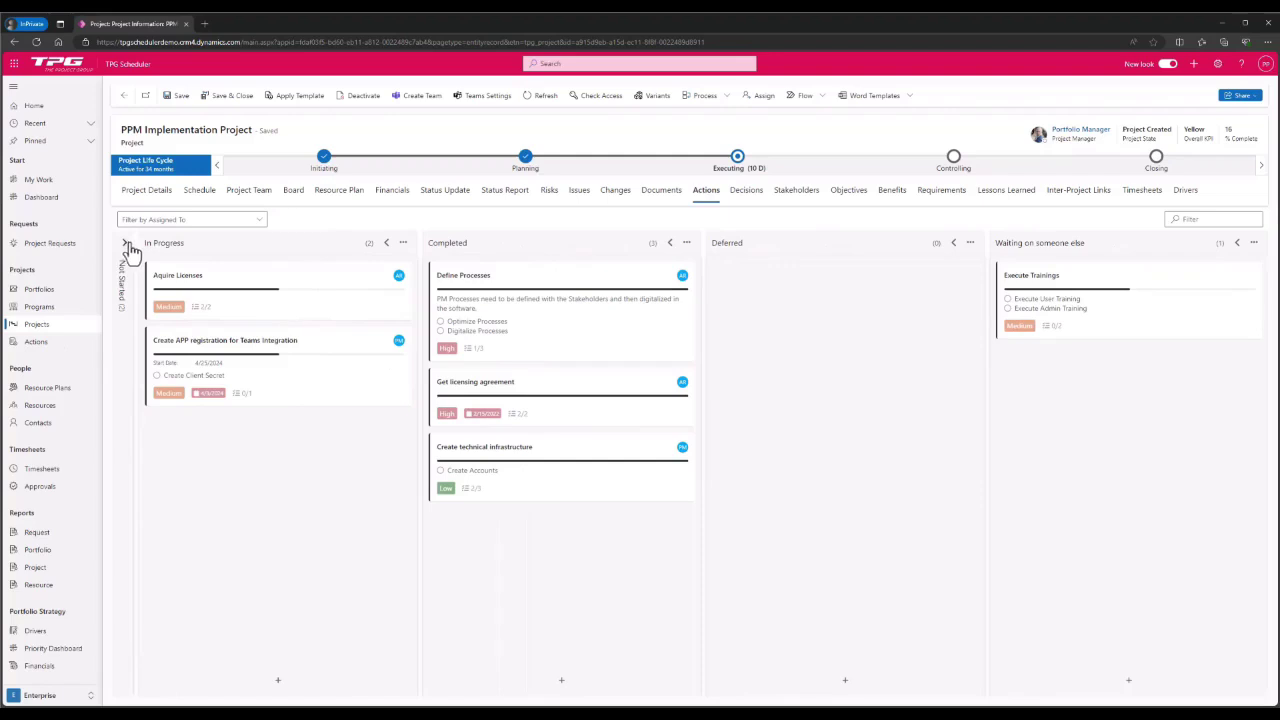
left_click(124, 243)
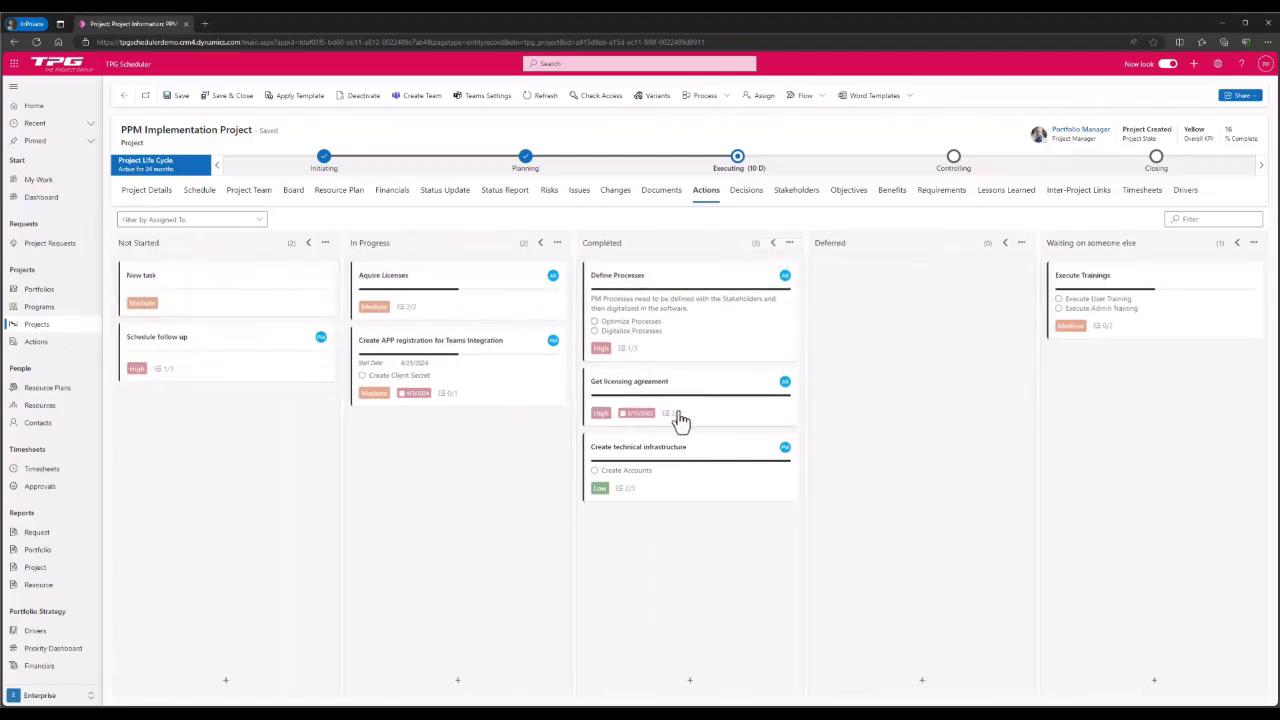
Filter the actions board by "follow" and view the details of the Schedule follow up action
left_click(1195, 219)
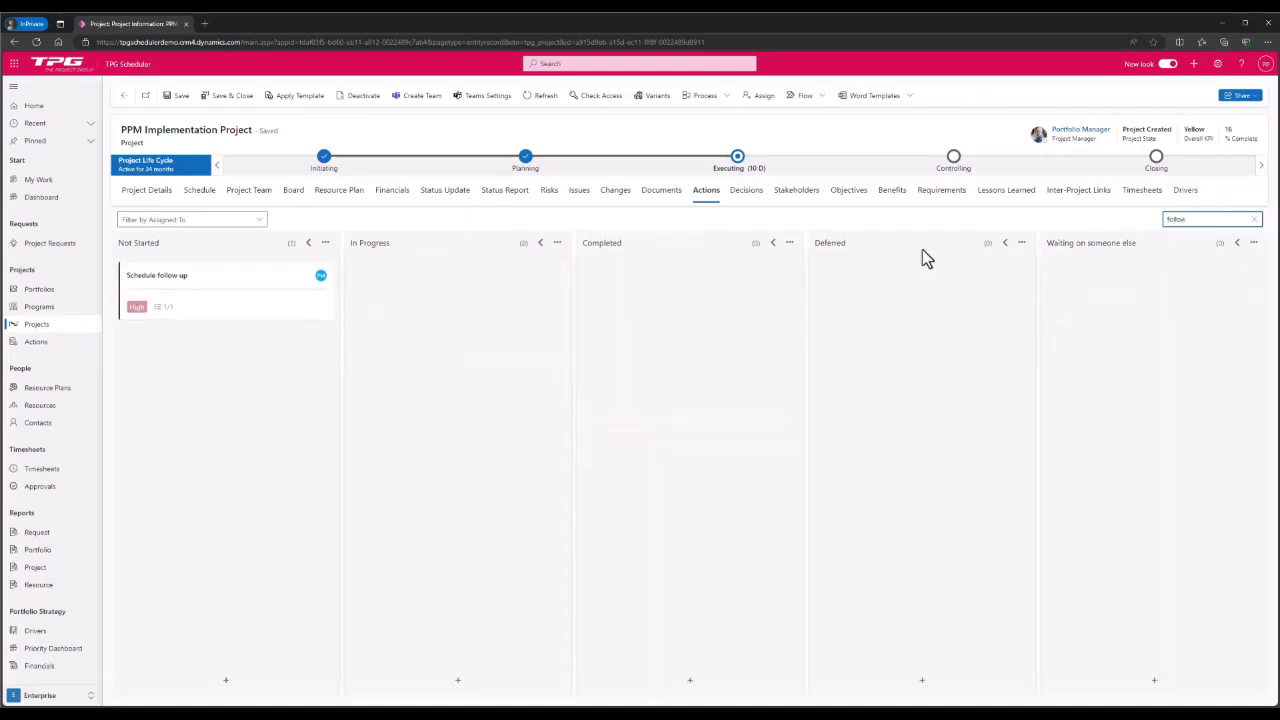
left_click(274, 312)
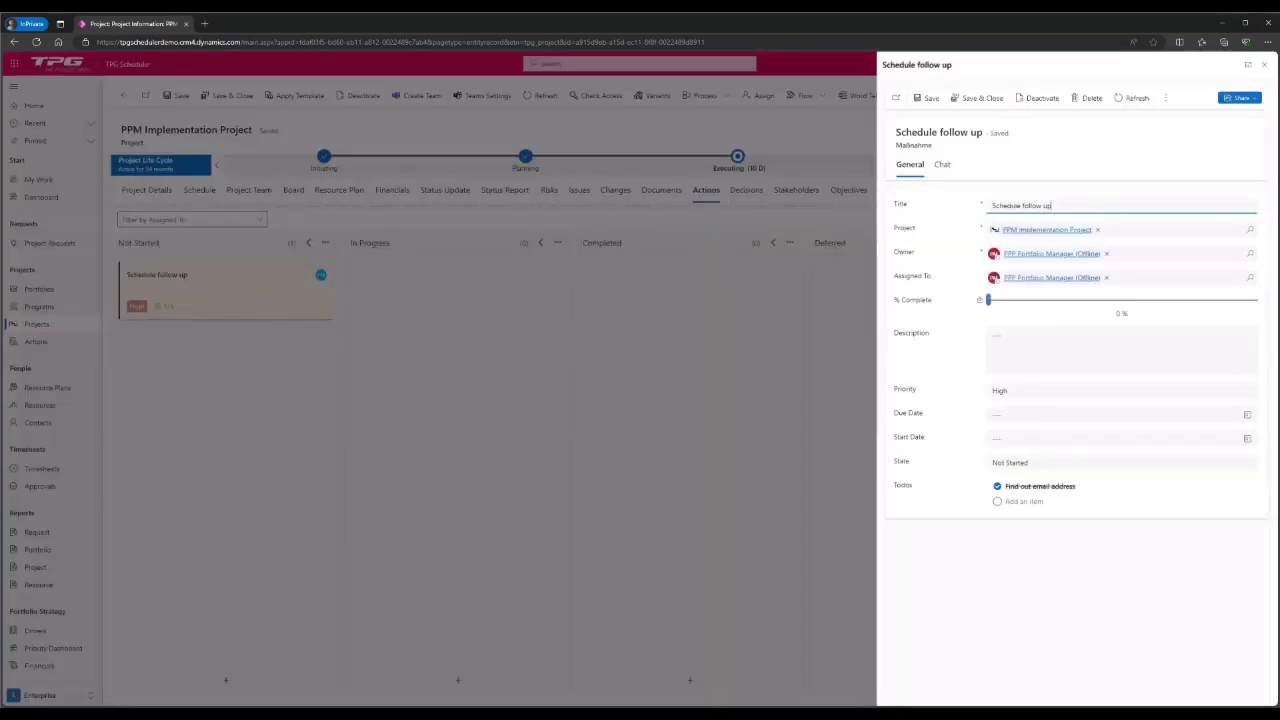
left_click(1264, 66)
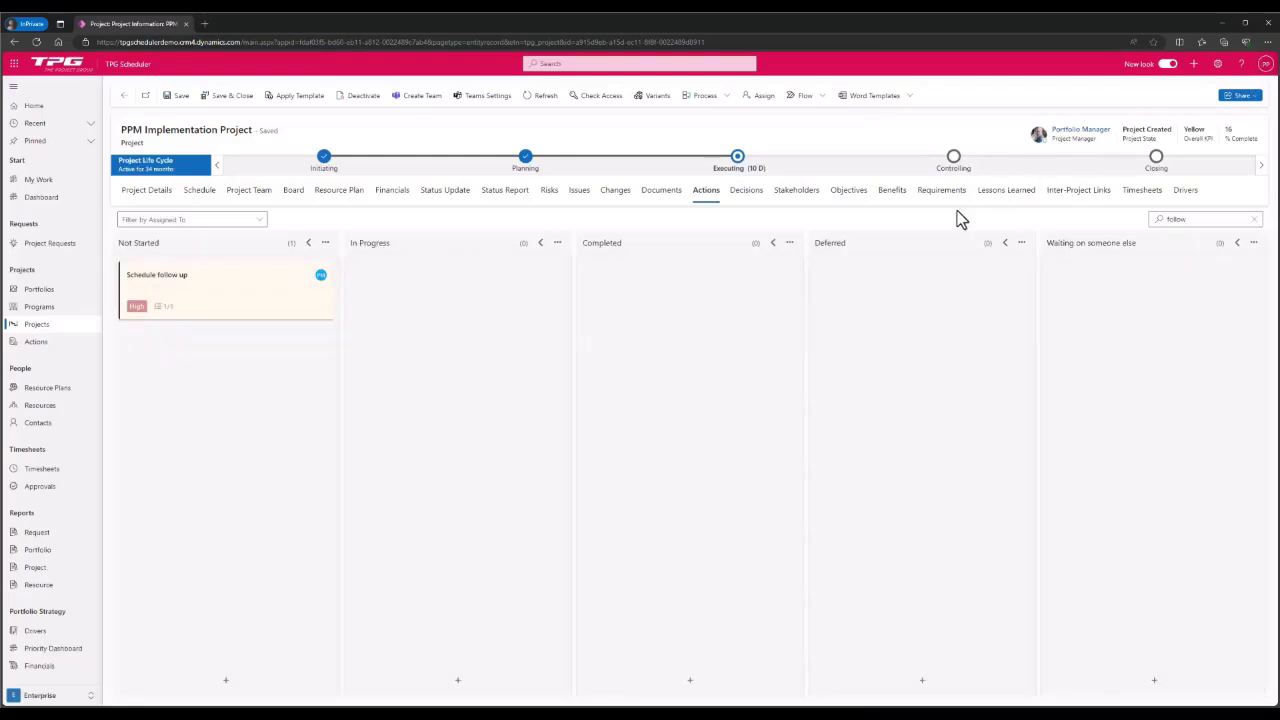
Start a new risk on the project, name it Demo risk 1 and assign it to PPP Portfolio Manager
left_click(545, 195)
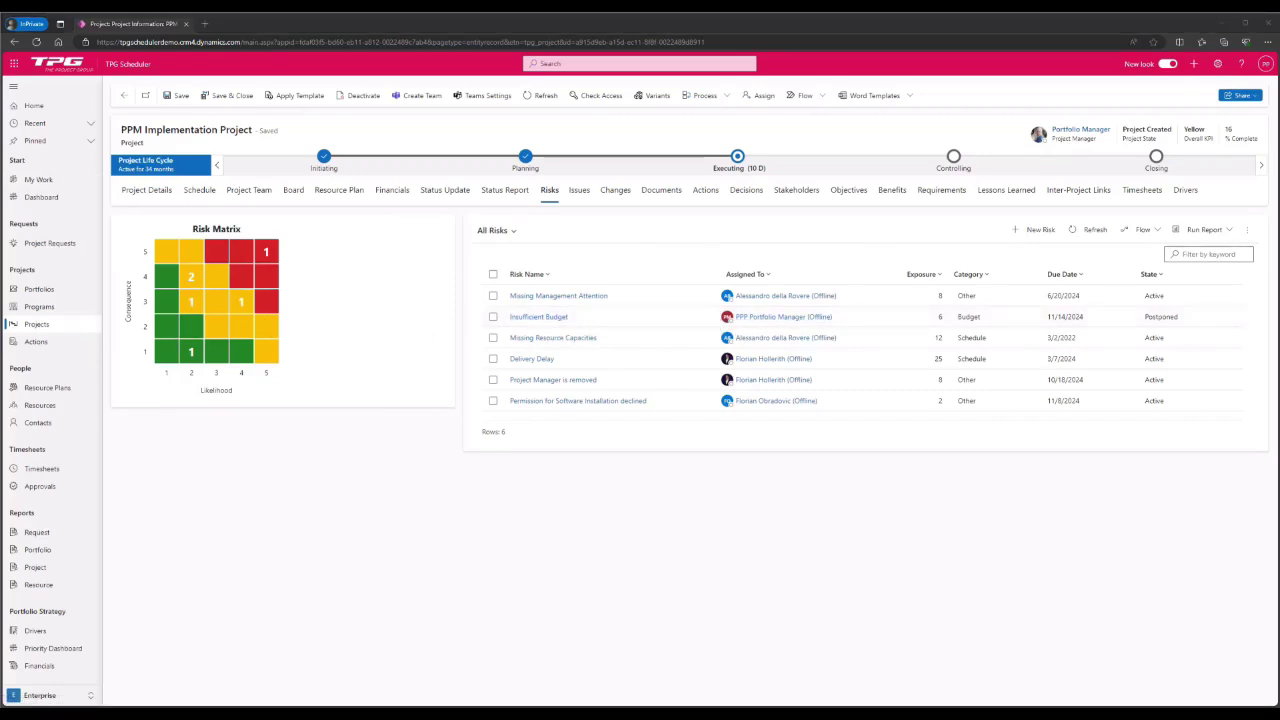
left_click(1036, 230)
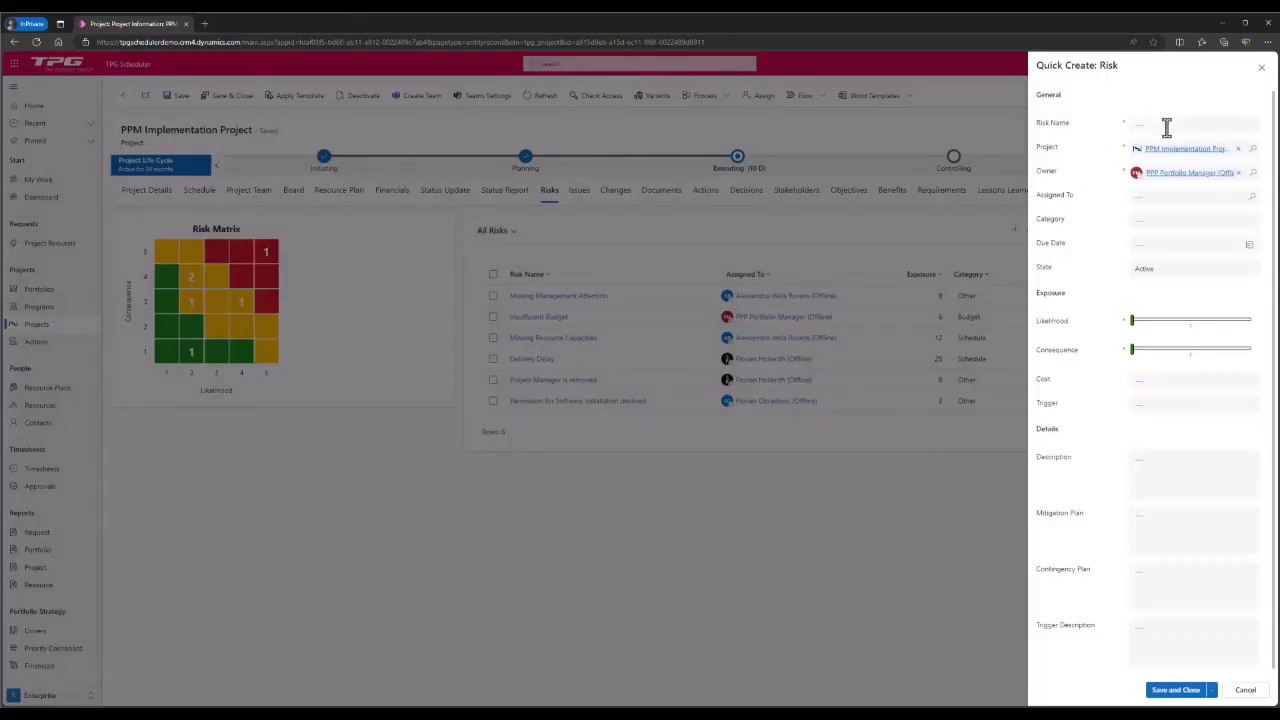
left_click(1166, 125)
left_click(1196, 197)
type("ppp")
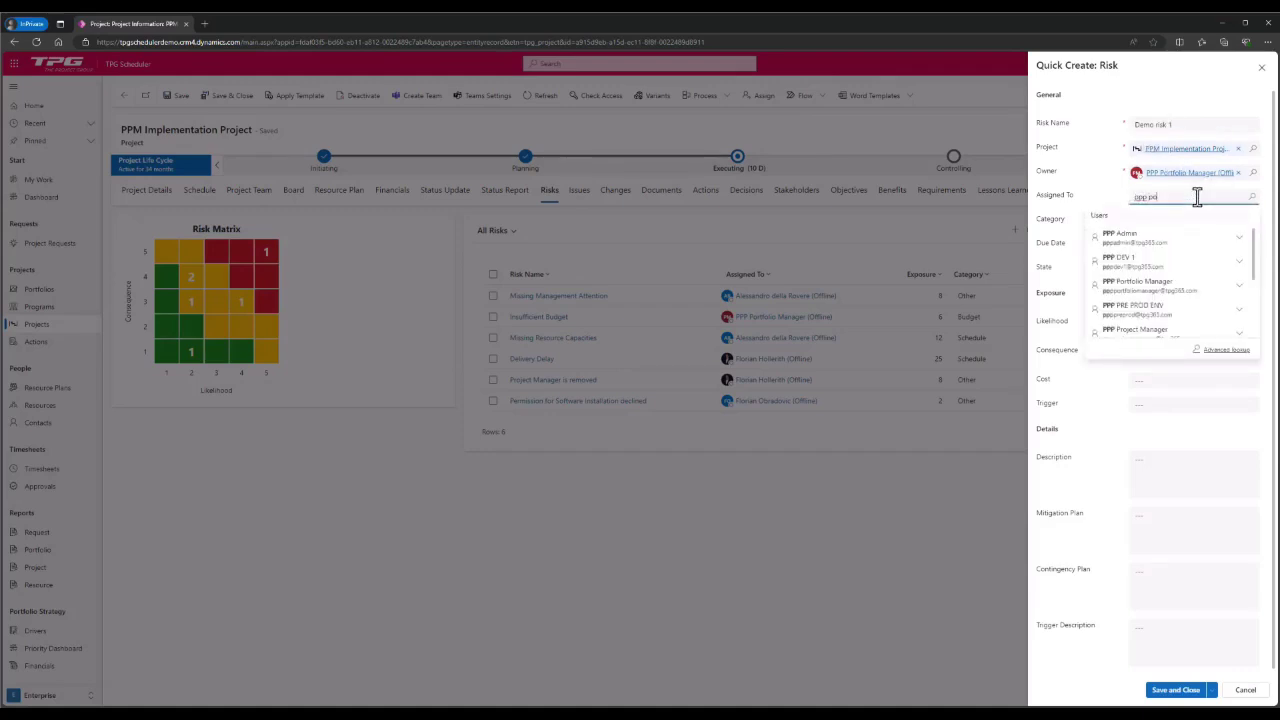
type(" po")
left_click(1200, 240)
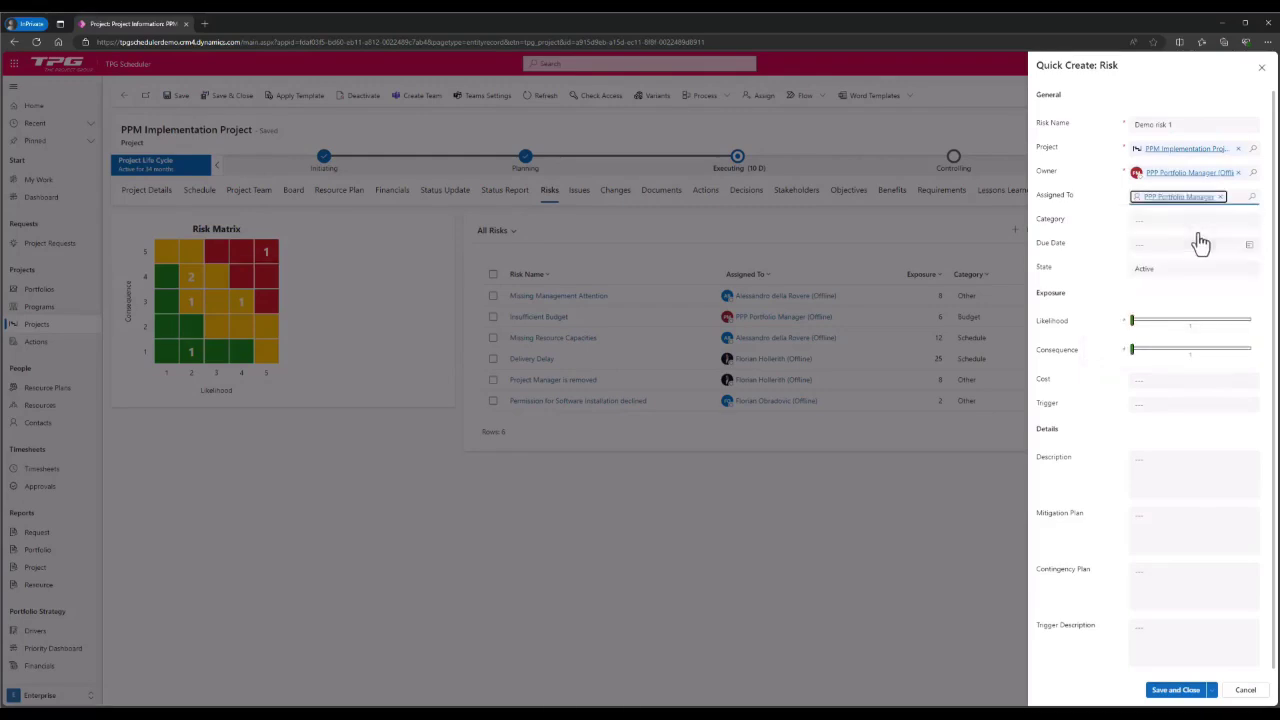
Set the new risk's likelihood and consequence to 5, cost to €100 and trigger to Date, and save it
left_click_drag(1132, 321, 1249, 329)
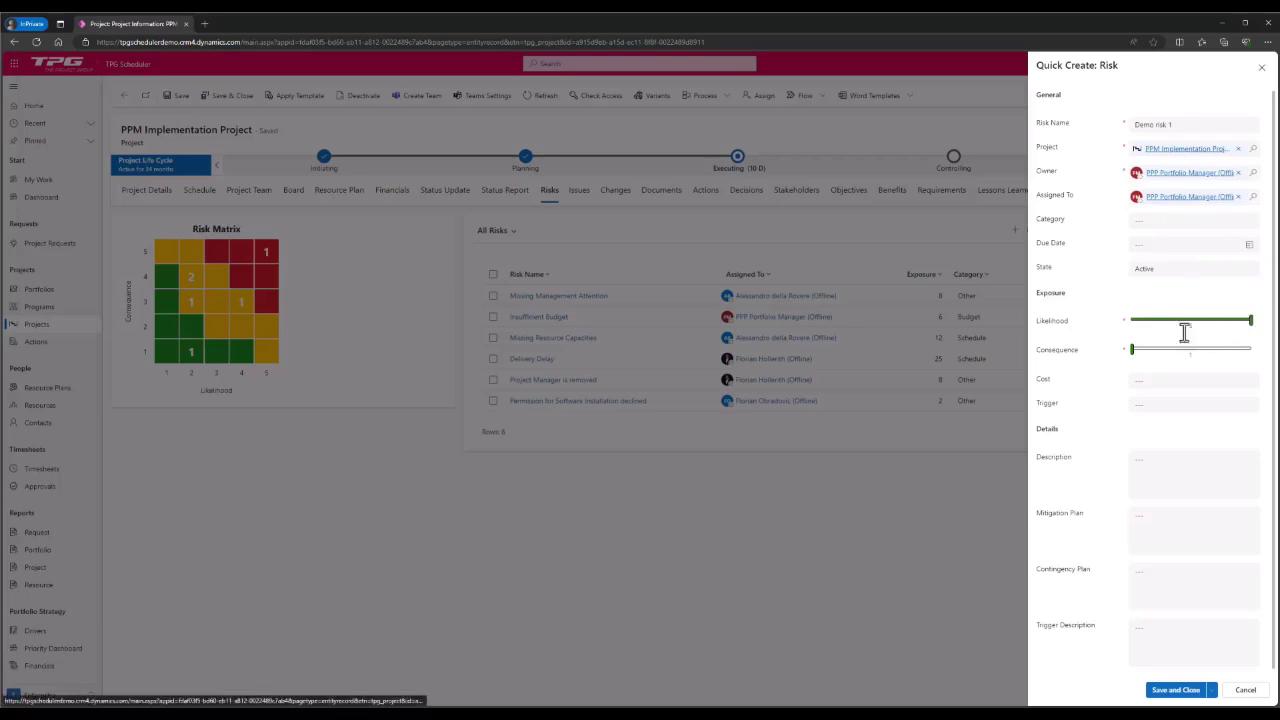
left_click_drag(1133, 350, 1249, 350)
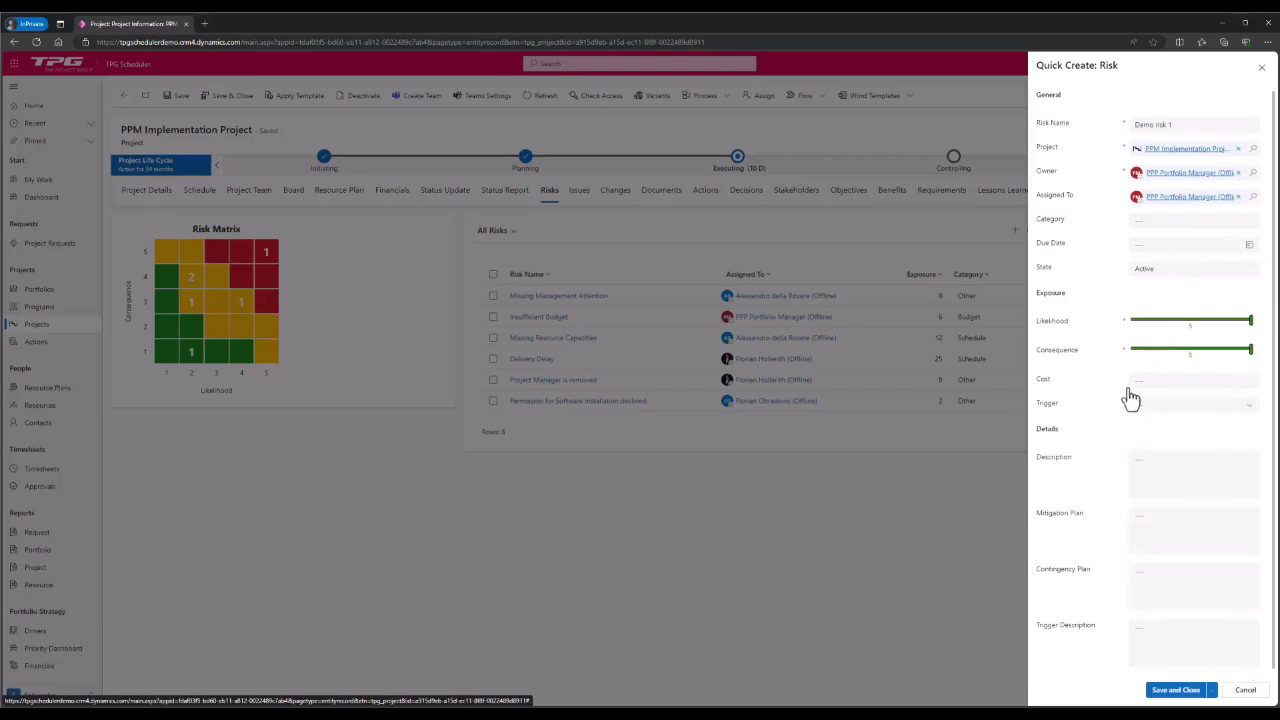
left_click(1163, 386)
type("100")
left_click(1172, 406)
left_click(1174, 446)
left_click(1160, 480)
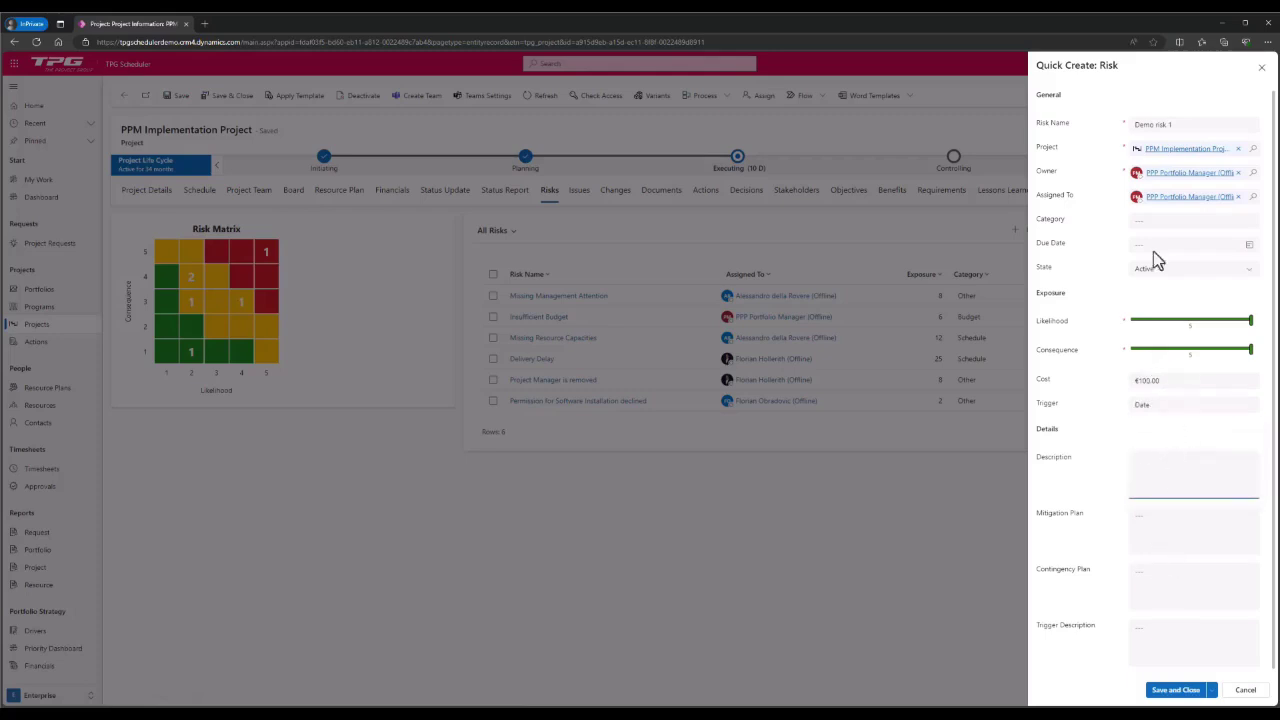
left_click(1174, 694)
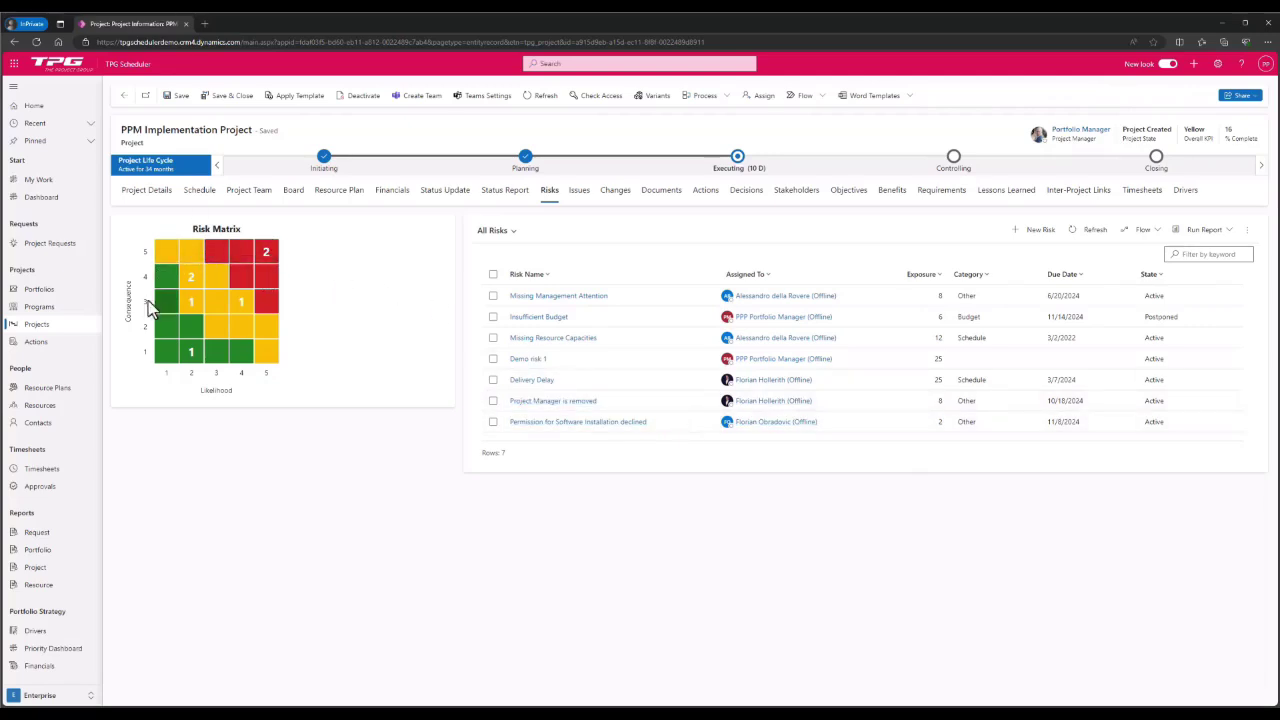
Filter the risks by the matrix cell for likelihood 5 and consequence 5, and set Demo risk 1's likelihood to 3 through My Work, saving it
left_click(266, 252)
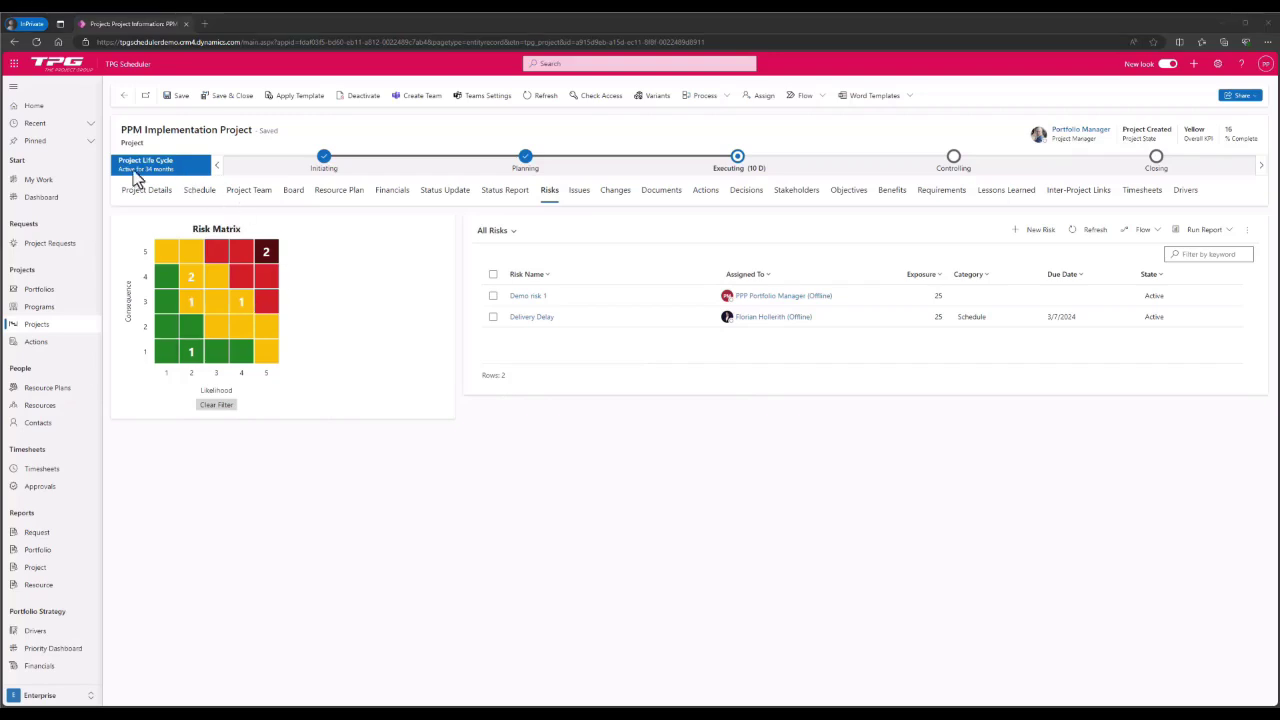
left_click(44, 184)
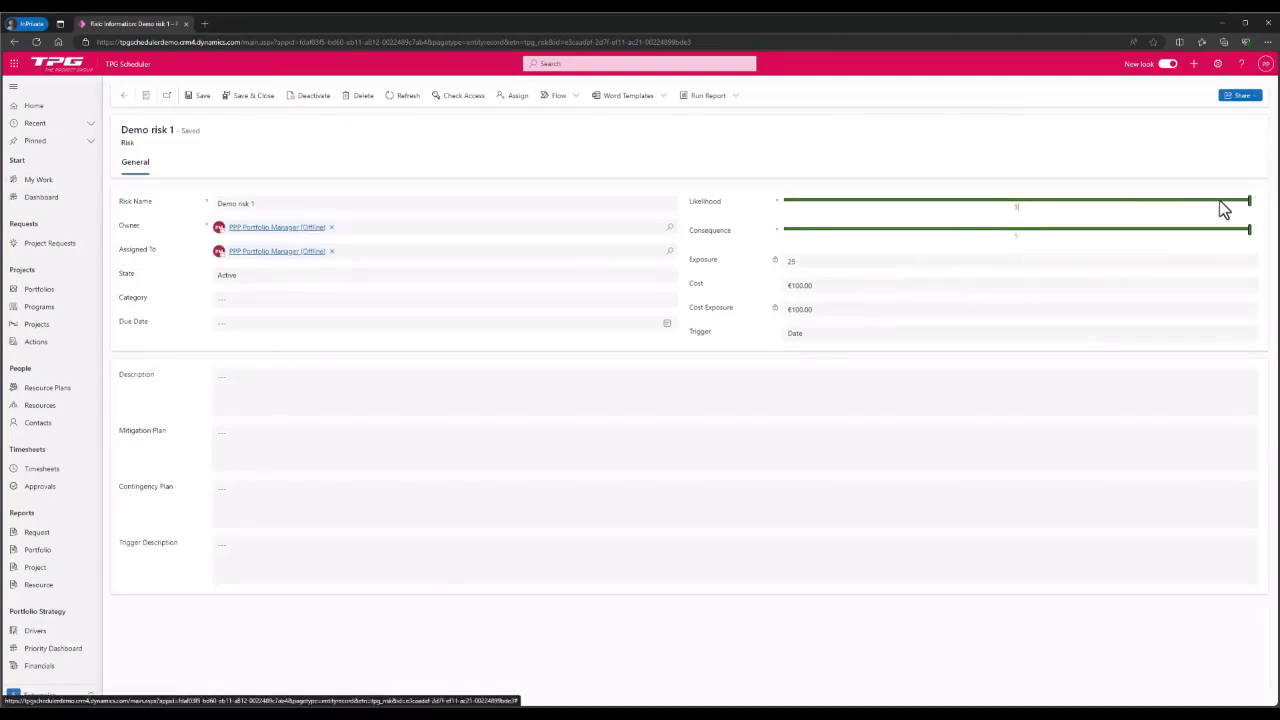
left_click_drag(1249, 207, 1131, 205)
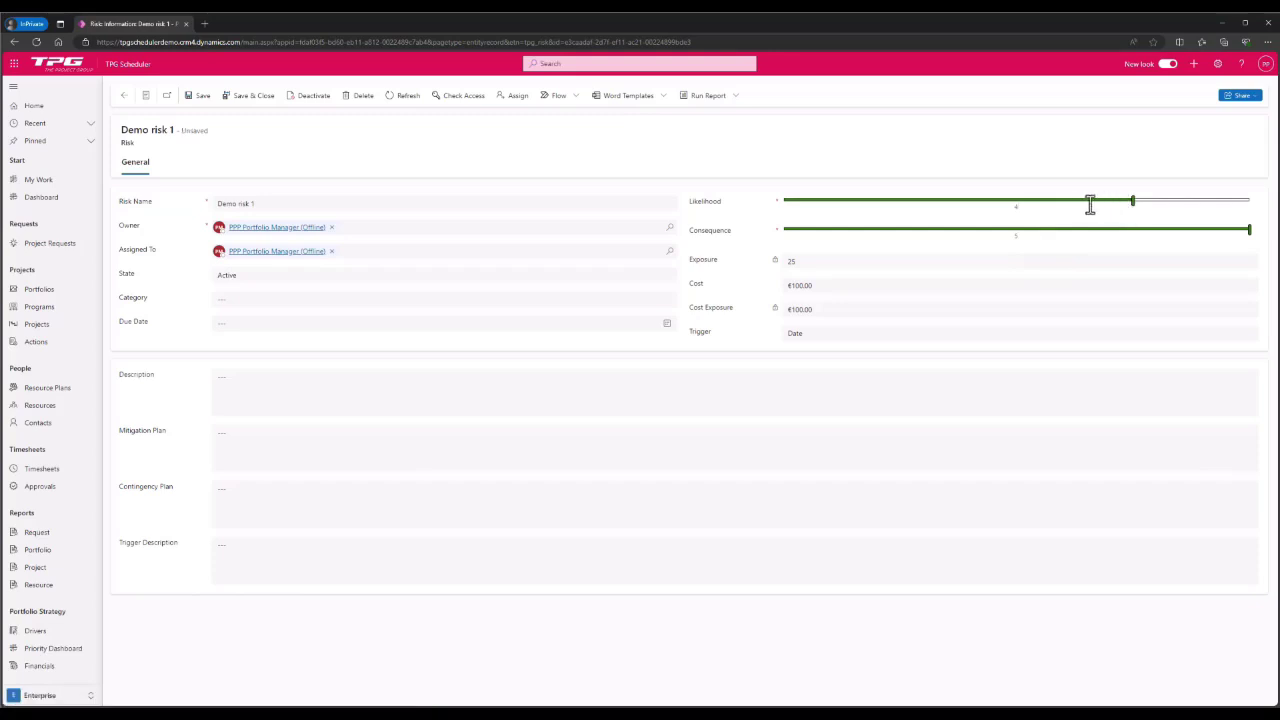
left_click(1047, 203)
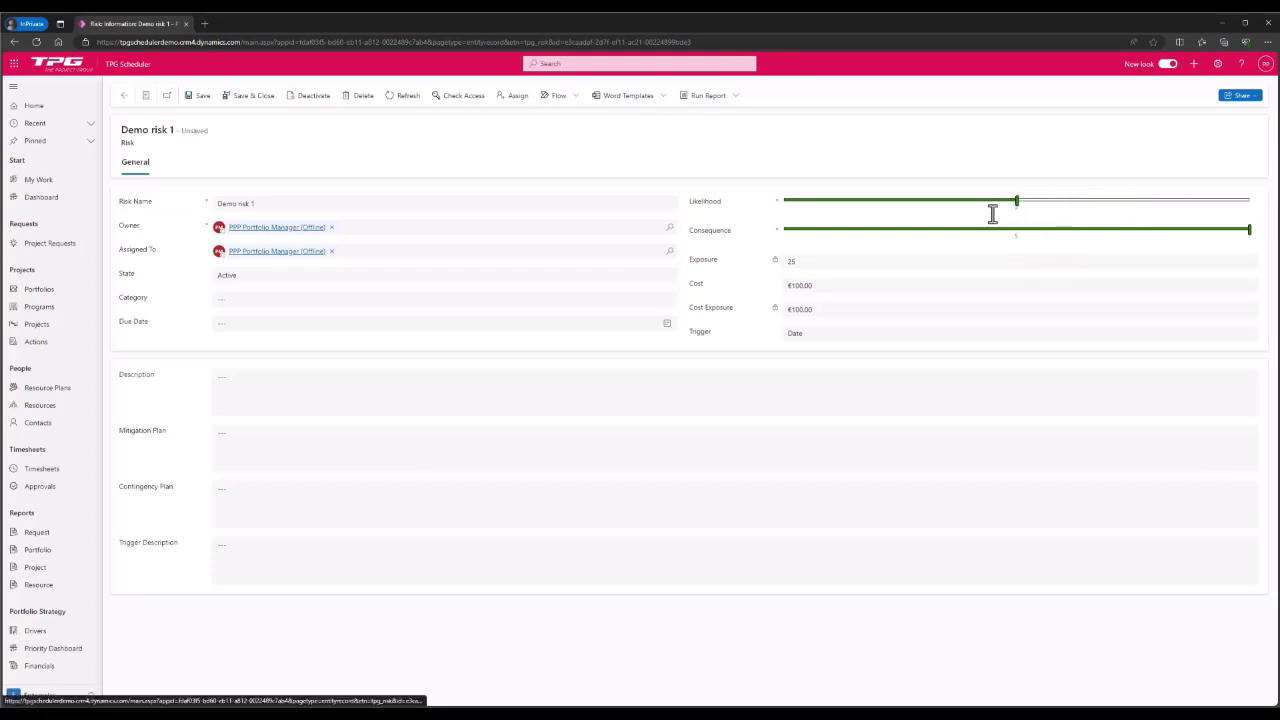
left_click(245, 100)
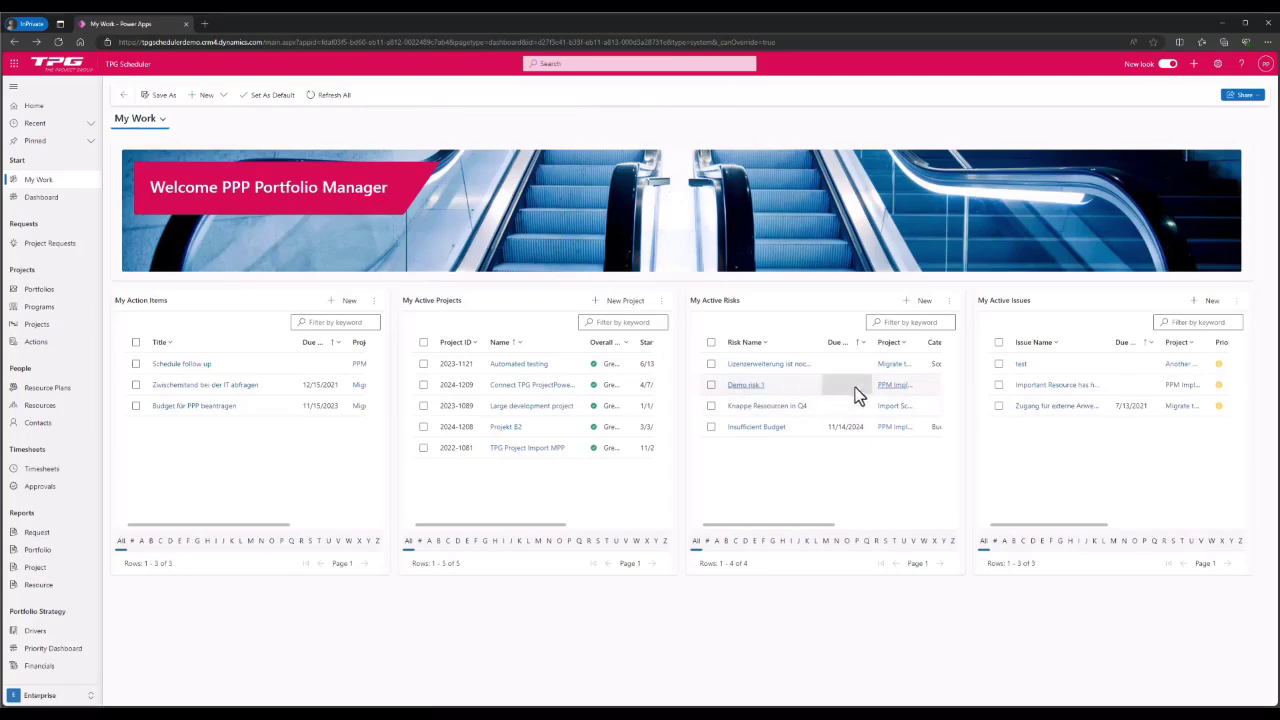
Return to the PPM Implementation Project from Demo risk 1's entry in My Work and view its risk matrix
left_click(892, 386)
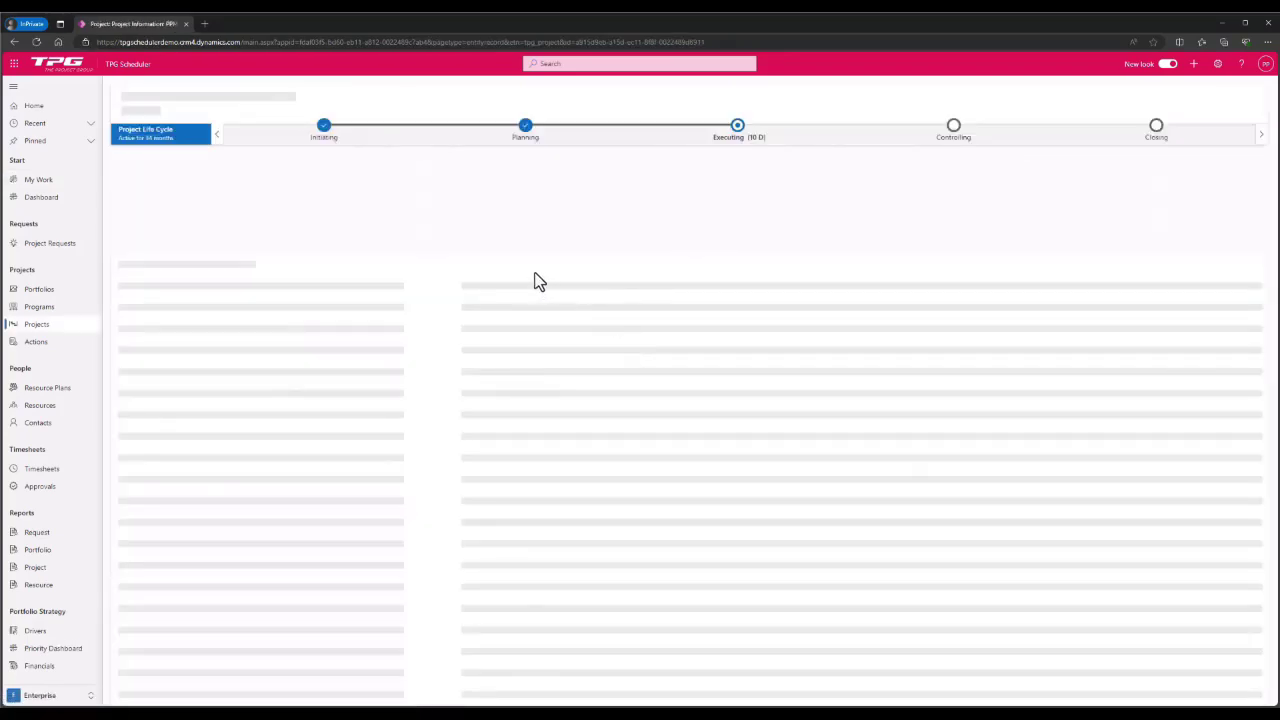
left_click(550, 198)
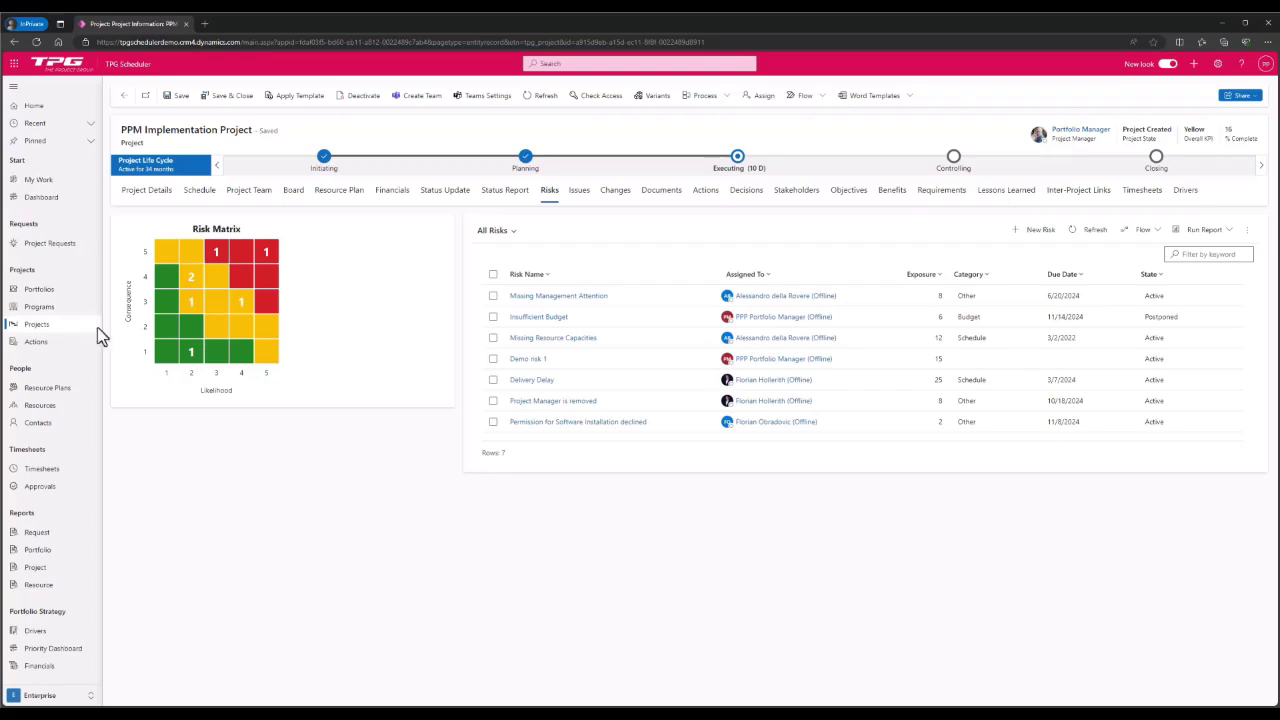
Start a new issue on the project, name it Demo issue 1 and assign it to PPP Portfolio Manager
left_click(581, 195)
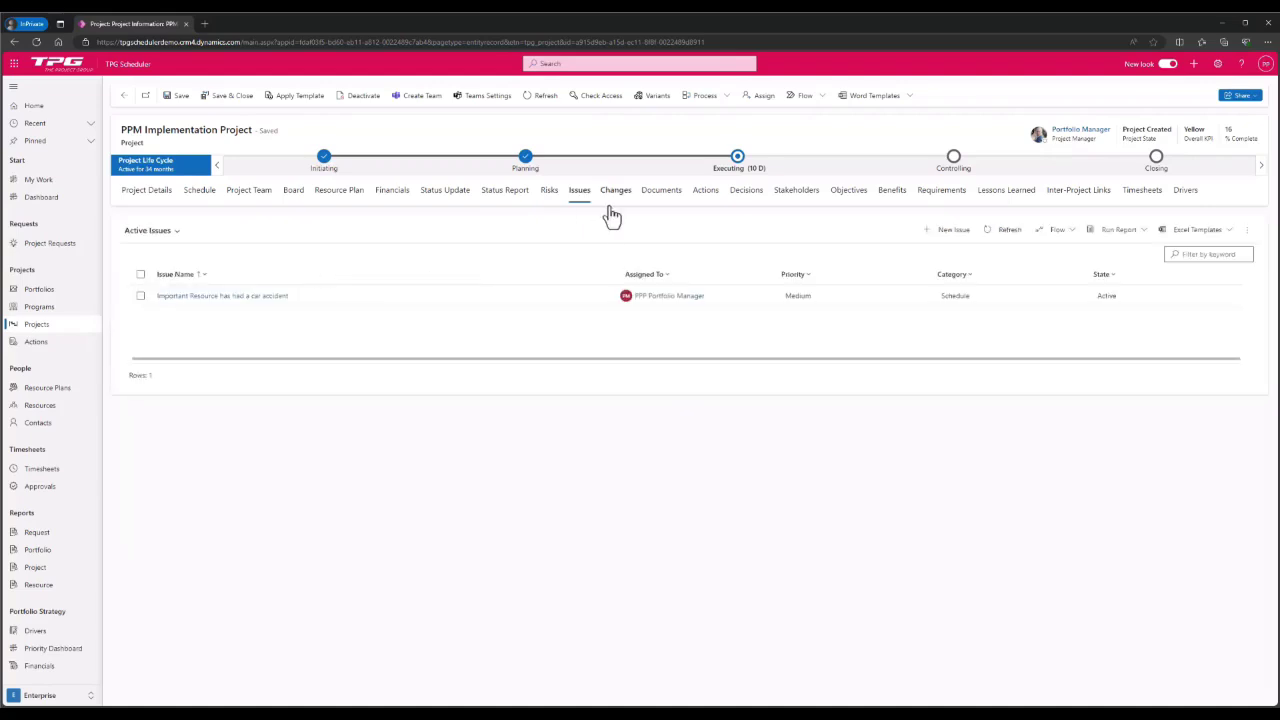
left_click(943, 247)
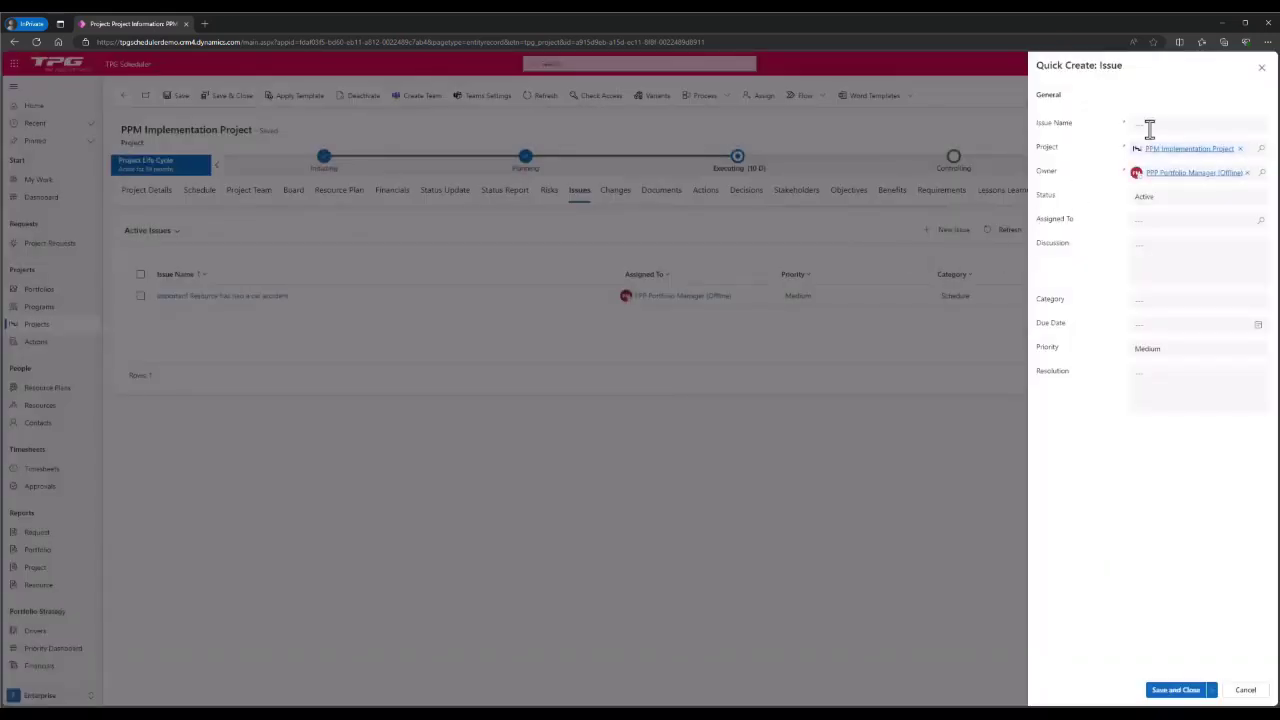
left_click(1150, 125)
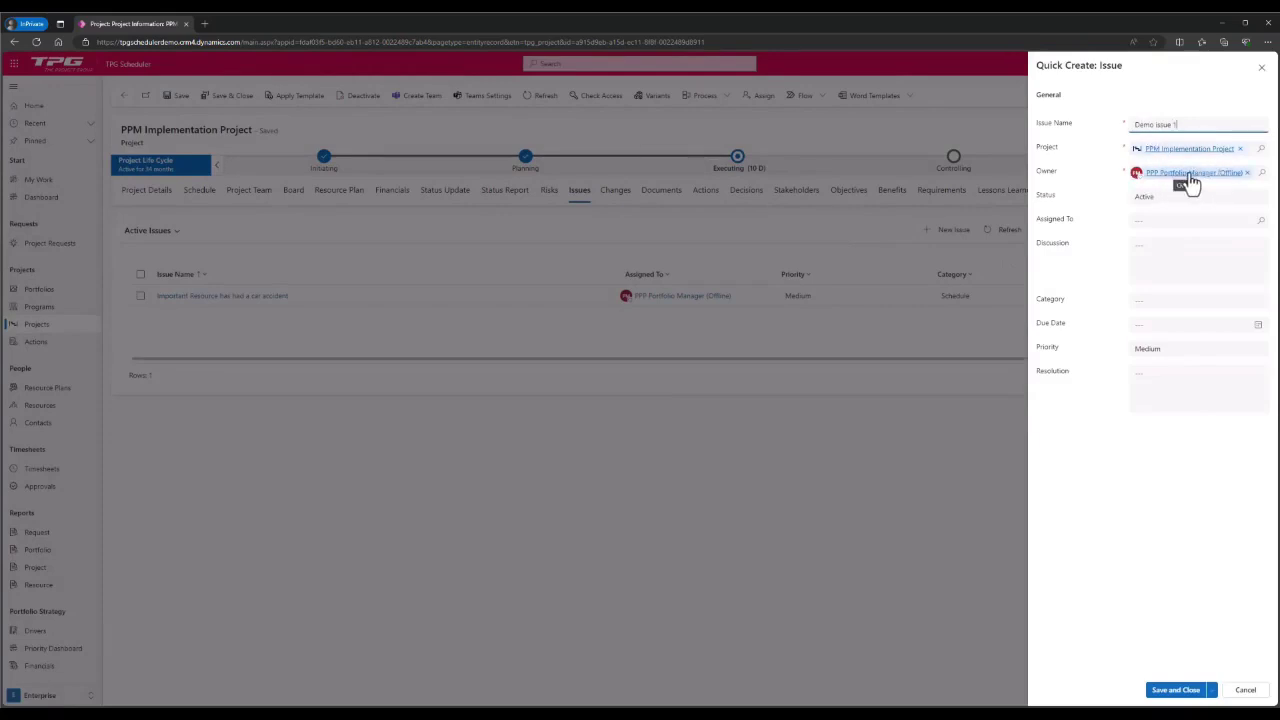
left_click(1200, 220)
type("ppp port")
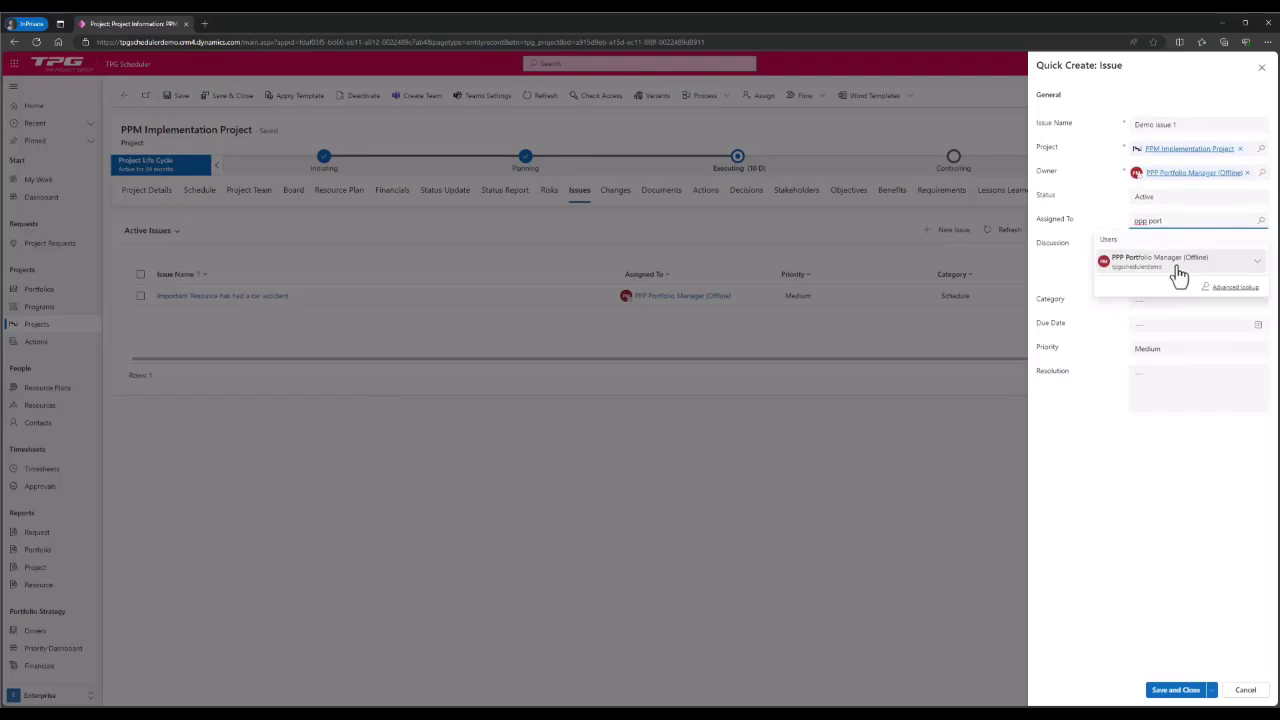
left_click(1176, 270)
left_click(1133, 259)
Set the new issue's category to Scope and its priority to High, and save it
left_click(1162, 303)
left_click(1157, 340)
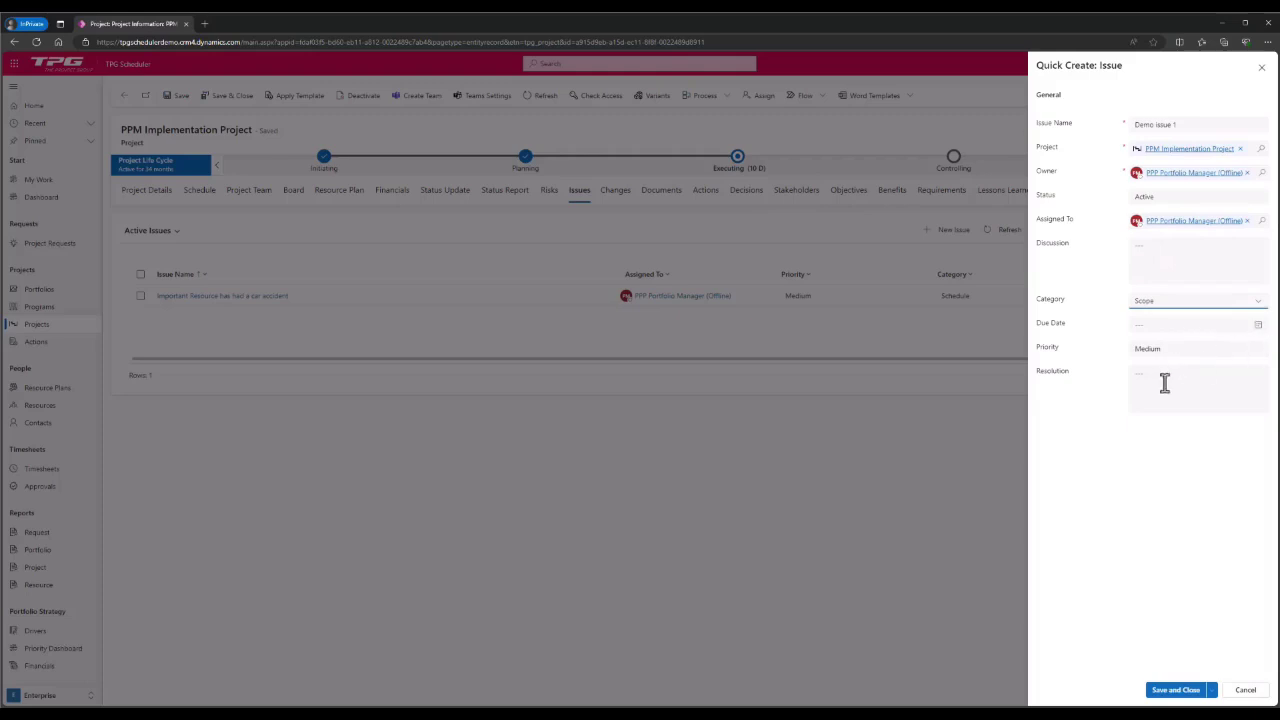
left_click(1168, 350)
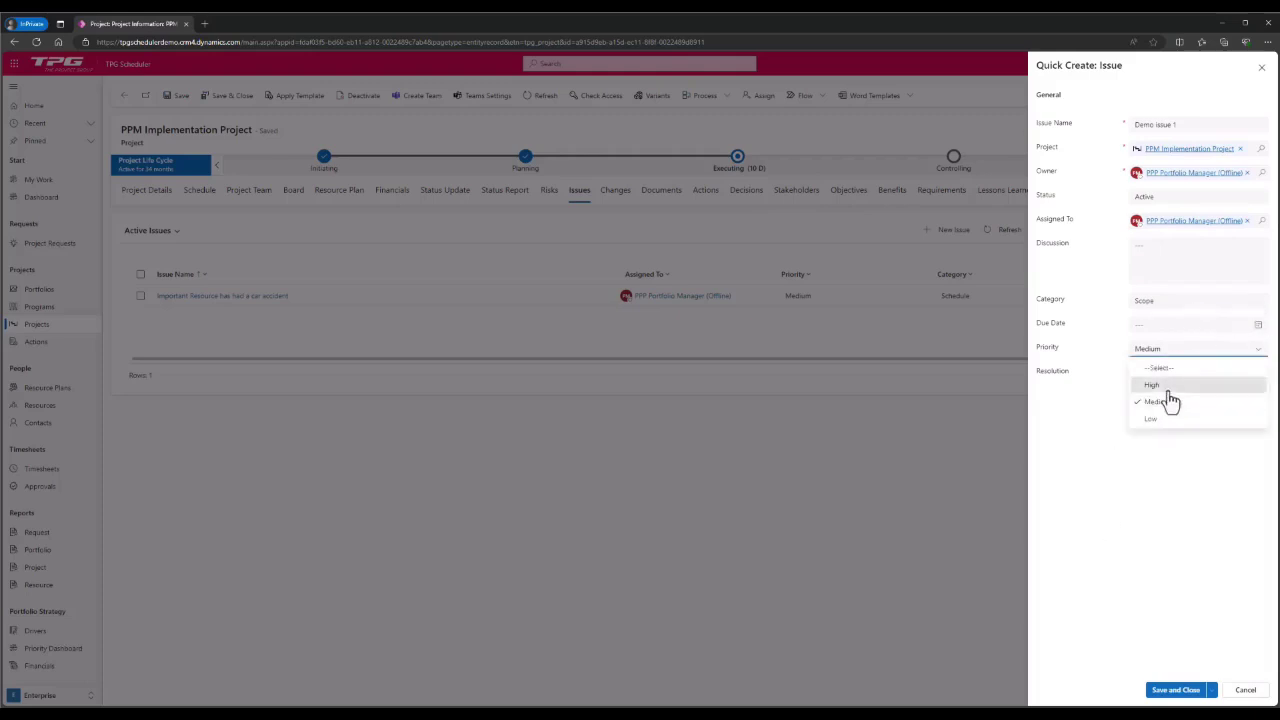
left_click(1166, 389)
left_click(1174, 689)
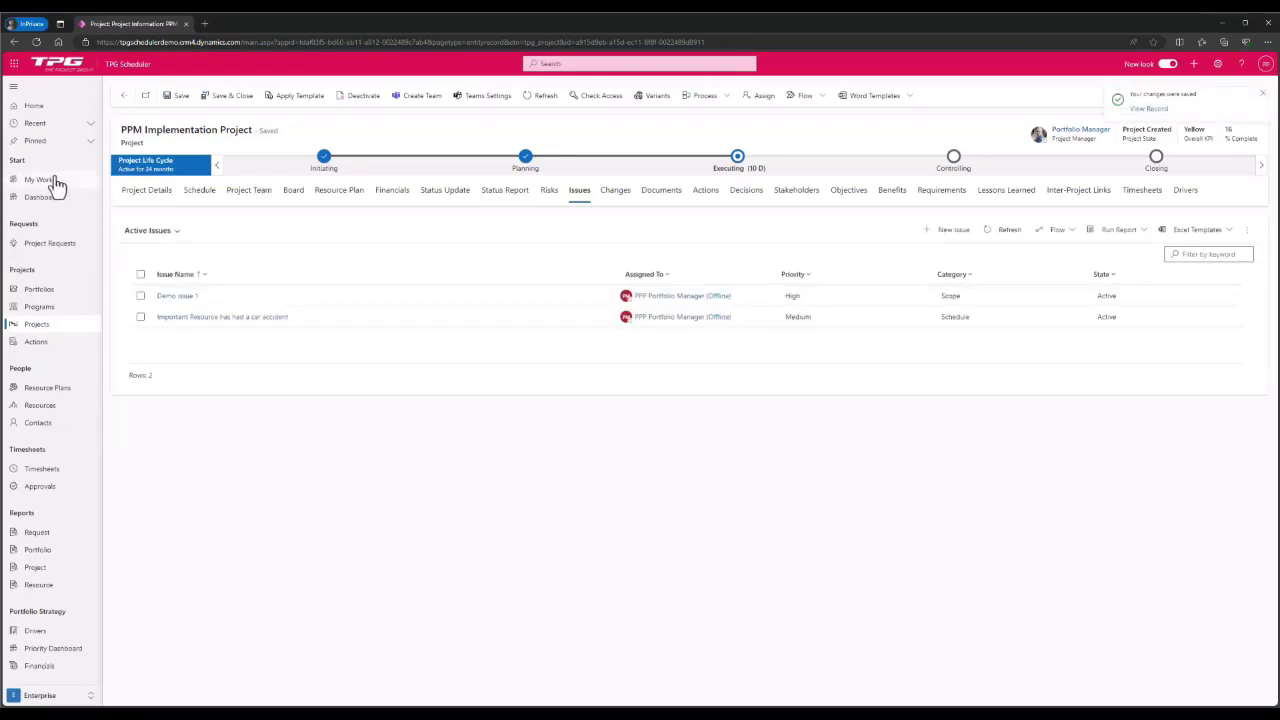
Check the priority of Demo issue 1 among the active issues in My Work
left_click(55, 181)
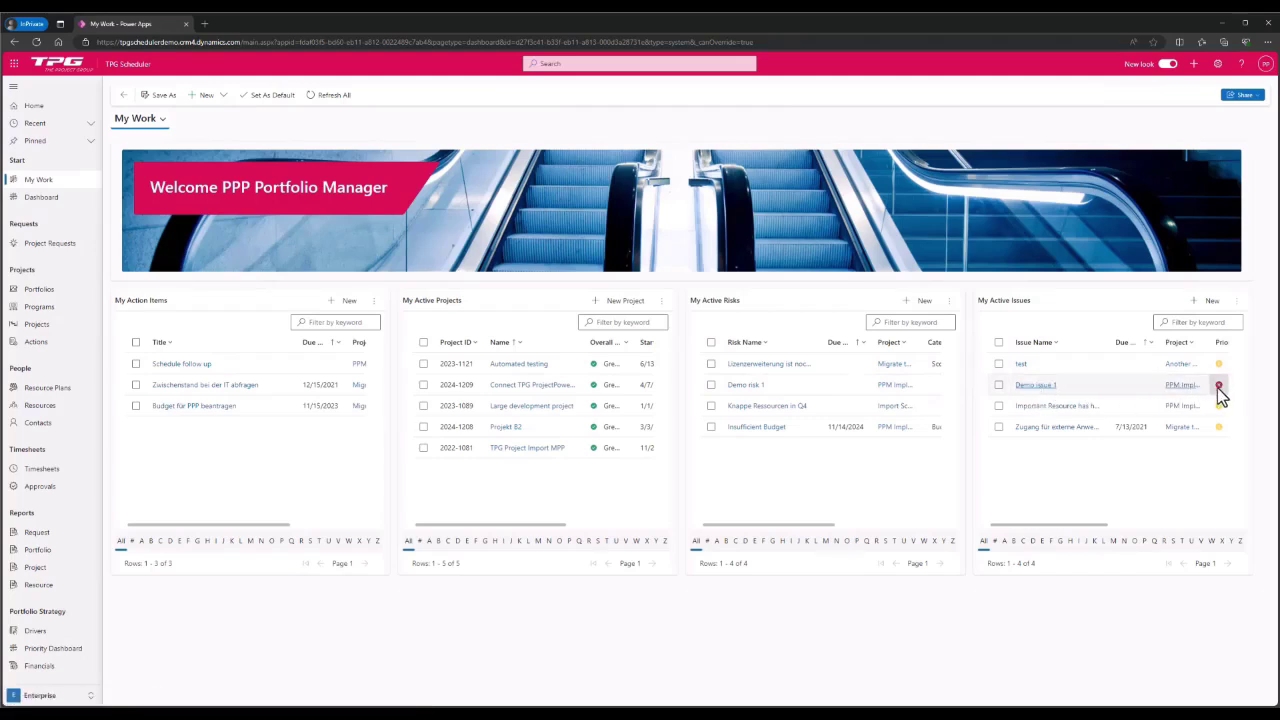
mouse_move(1220, 389)
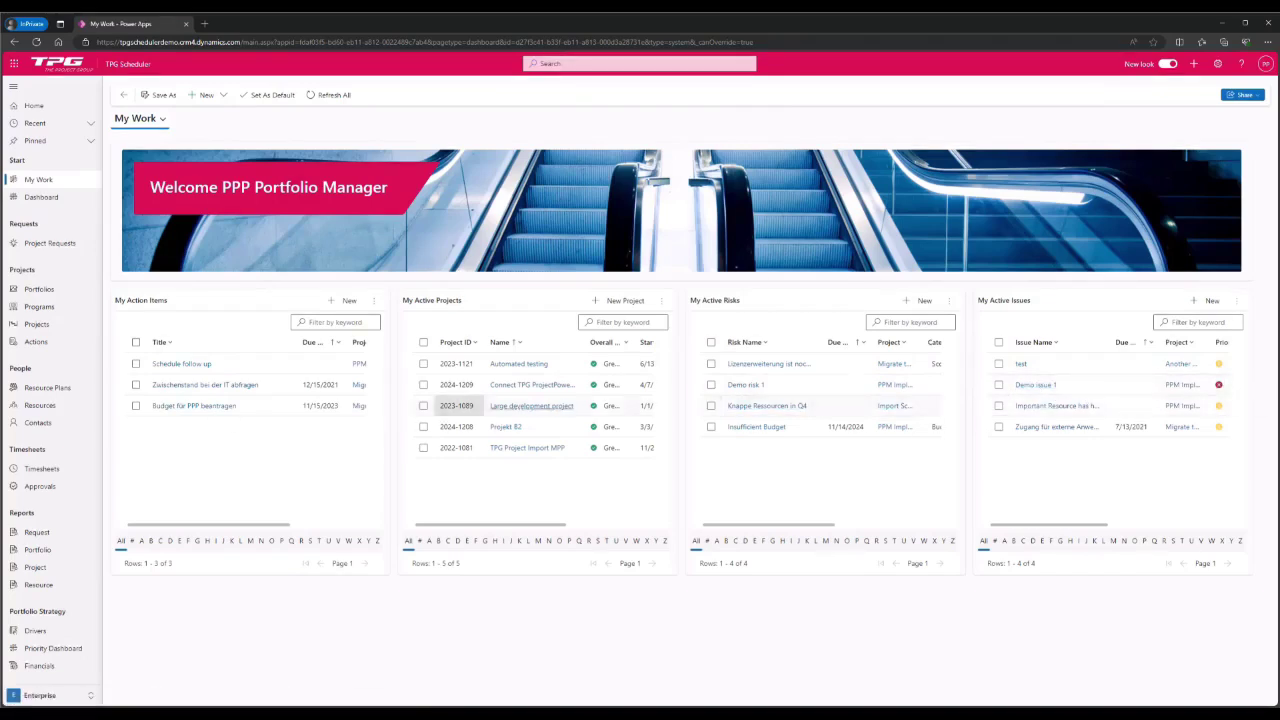